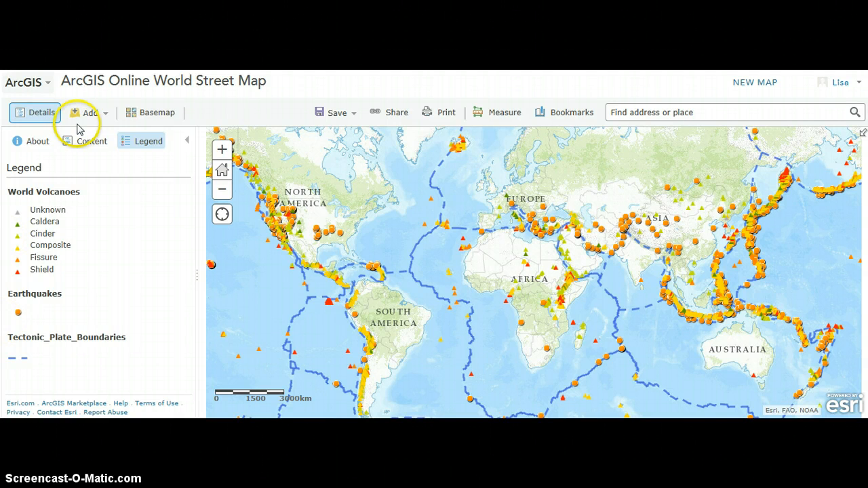
Open the layer search, set its scope to My Content and turn off the Within map area limit.
{"action": "left_click", "coordinate": [101, 120]}
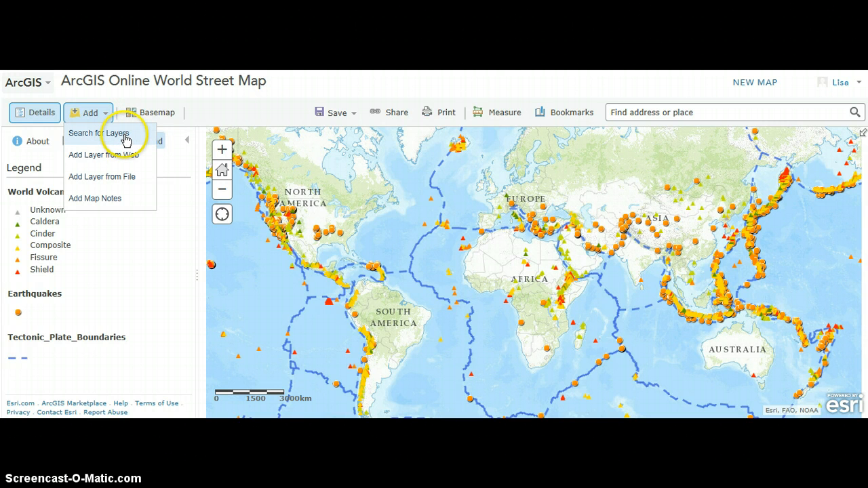
{"action": "left_click", "coordinate": [125, 139]}
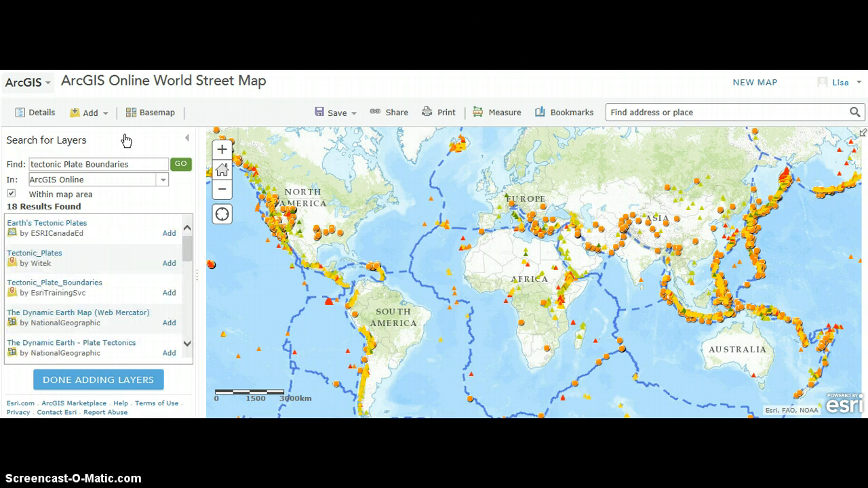
{"action": "left_click", "coordinate": [163, 181]}
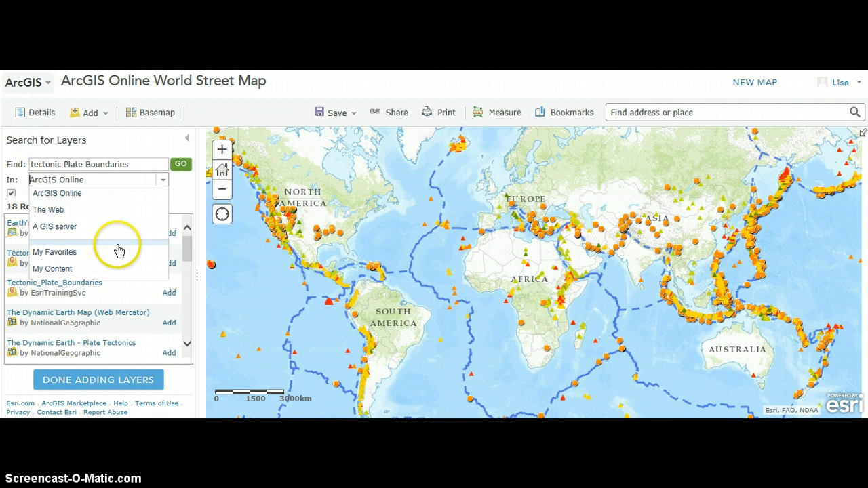
{"action": "left_click", "coordinate": [108, 270]}
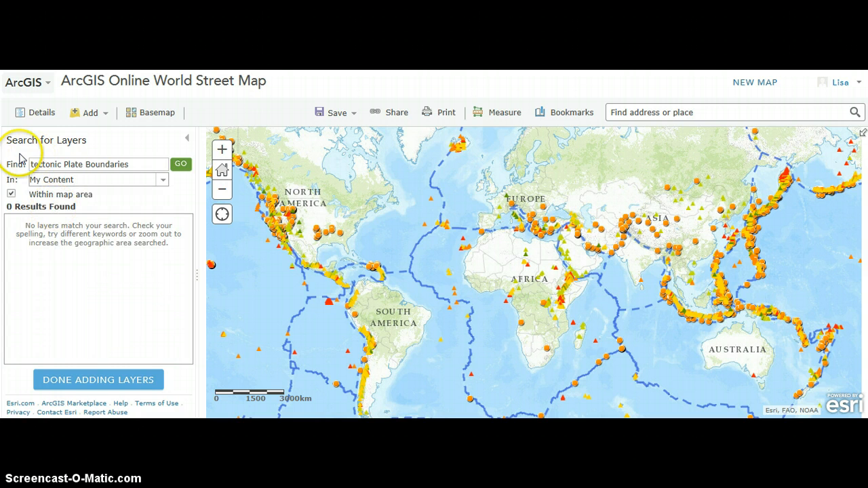
{"action": "left_click", "coordinate": [11, 195]}
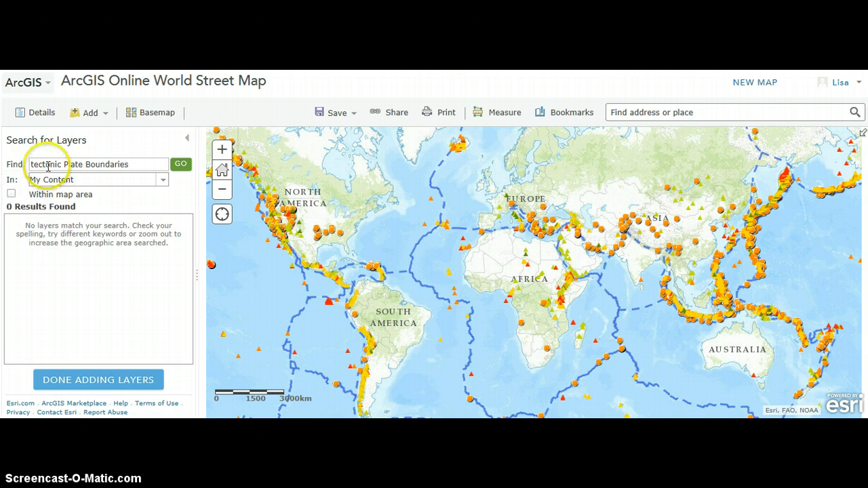
Search for "Volcano Buffer", add the VolcanoBuffer layer to the map and finish adding layers.
{"action": "double_click", "coordinate": [139, 165]}
{"action": "key", "text": "BackSpace"}
{"action": "key", "text": "BackSpace"}
{"action": "key", "text": "BackSpace"}
{"action": "key", "text": "BackSpace"}
{"action": "key", "text": "BackSpace"}
{"action": "key", "text": "BackSpace"}
{"action": "key", "text": "BackSpace"}
{"action": "key", "text": "BackSpace"}
{"action": "key", "text": "BackSpace"}
{"action": "key", "text": "BackSpace"}
{"action": "key", "text": "BackSpace"}
{"action": "key", "text": "BackSpace"}
{"action": "key", "text": "BackSpace"}
{"action": "key", "text": "BackSpace"}
{"action": "key", "text": "BackSpace"}
{"action": "key", "text": "BackSpace"}
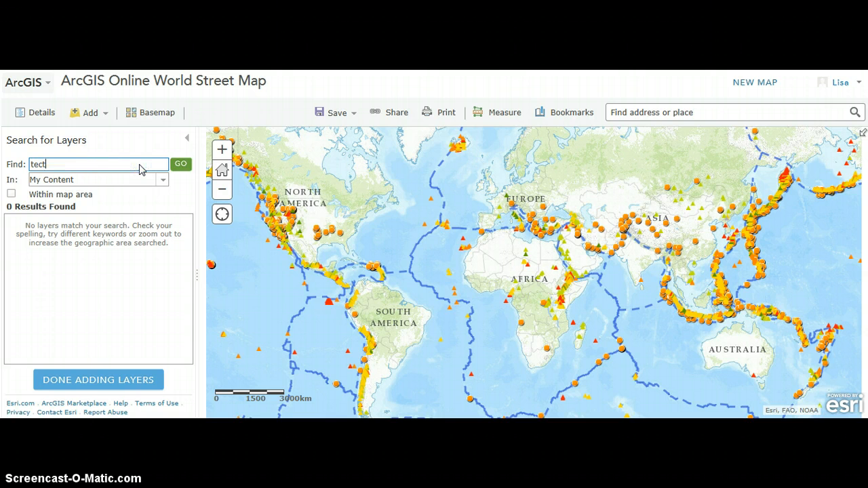
{"action": "type", "text": "Volcano Buffer"}
{"action": "left_click", "coordinate": [181, 167]}
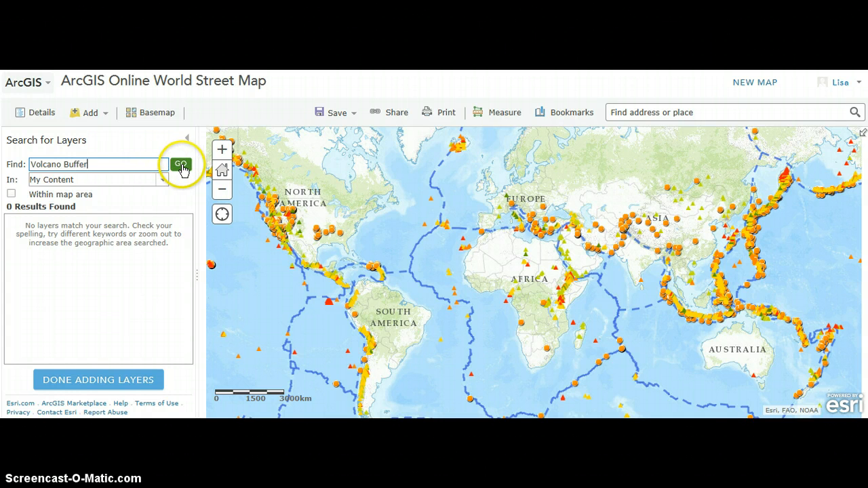
{"action": "left_click", "coordinate": [181, 166]}
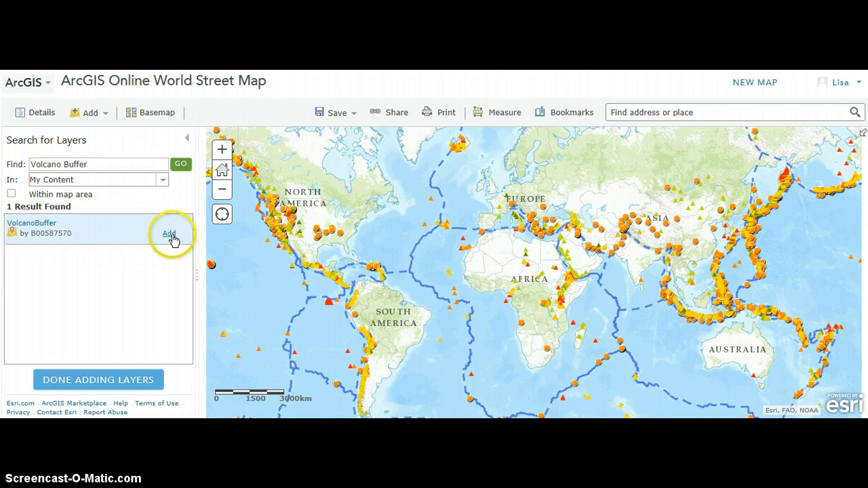
{"action": "left_click", "coordinate": [169, 235]}
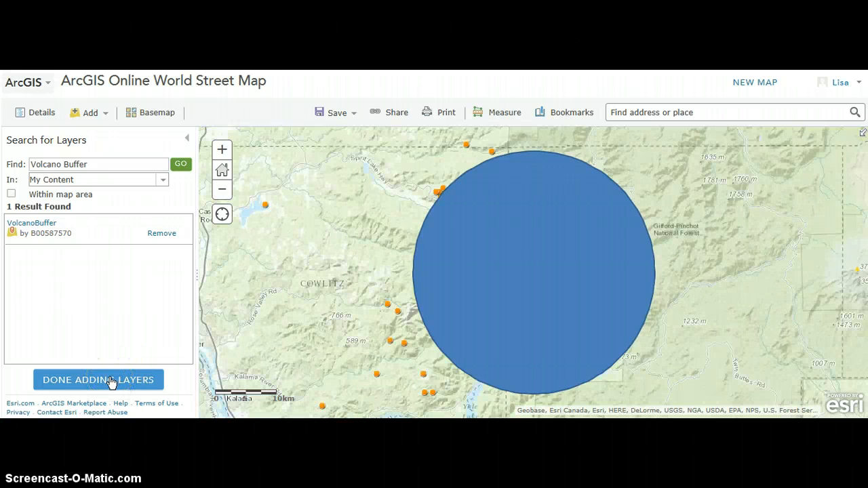
{"action": "left_click", "coordinate": [110, 380]}
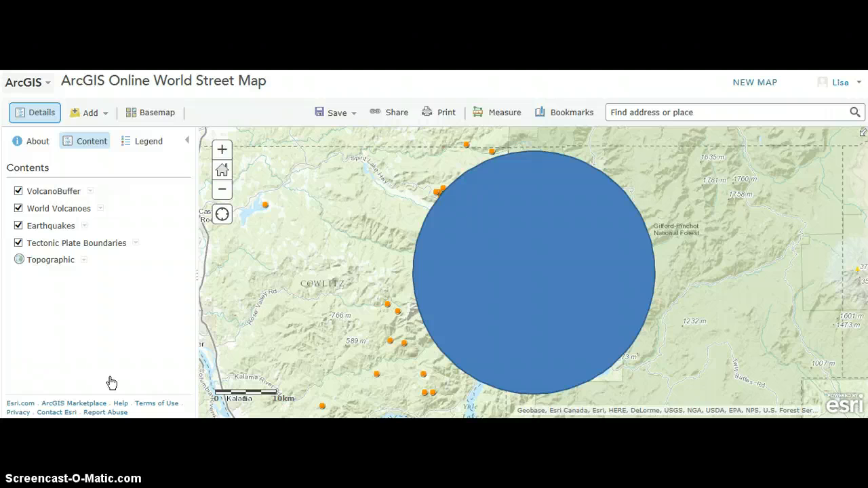
Zoom the map to the extent of the VolcanoBuffer layer.
{"action": "left_click", "coordinate": [90, 194]}
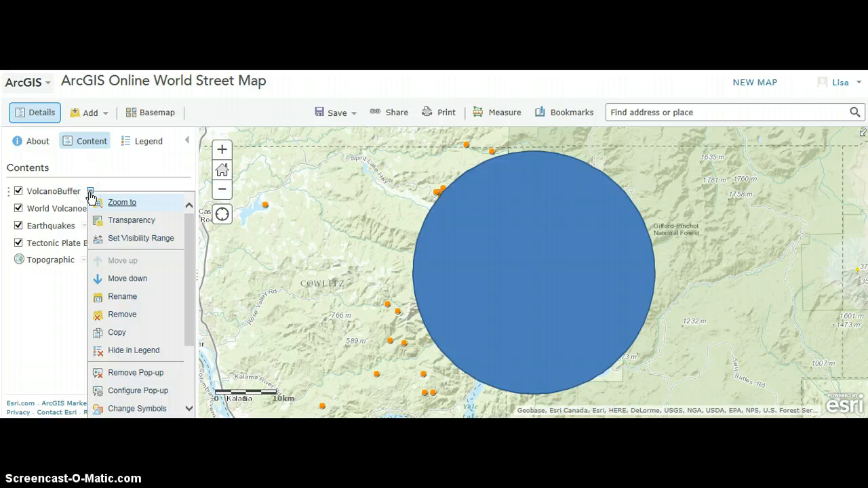
{"action": "left_click", "coordinate": [142, 205]}
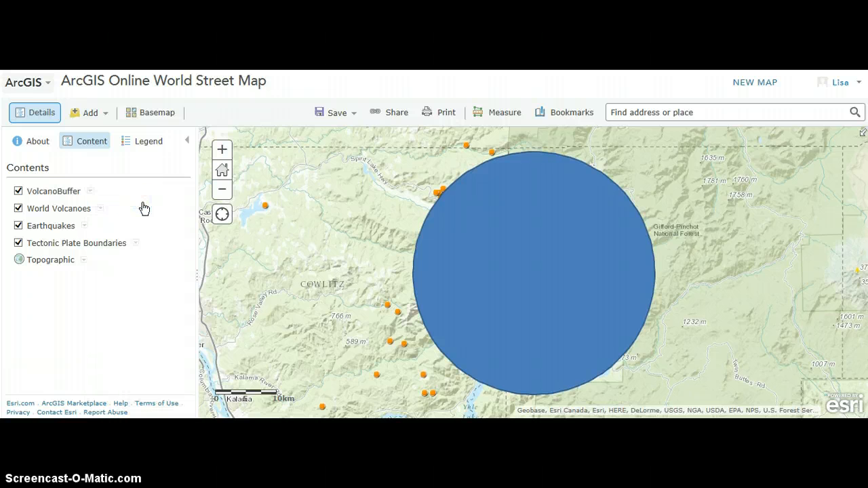
{"action": "left_click", "coordinate": [290, 170]}
Show the VolcanoBuffer layer's attribute table to examine the volcano's name, elevation, country and buffer distance, and close it.
{"action": "left_click", "coordinate": [90, 192]}
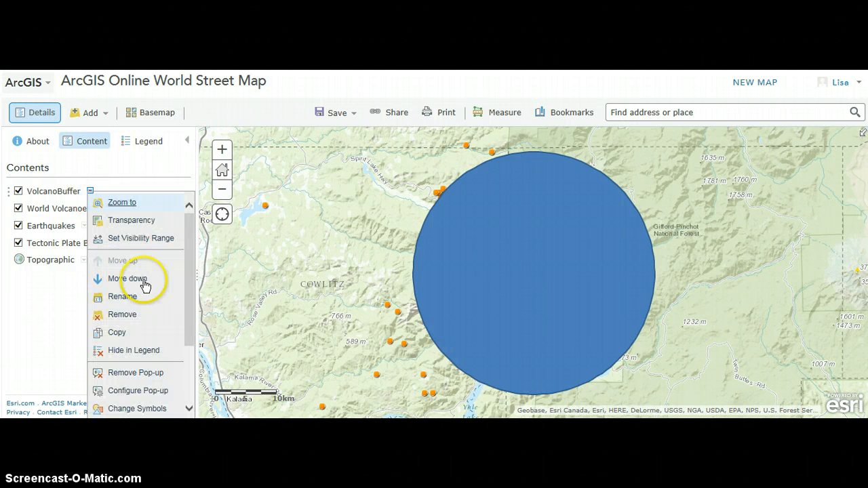
{"action": "left_click_drag", "start_coordinate": [190, 335], "coordinate": [186, 382]}
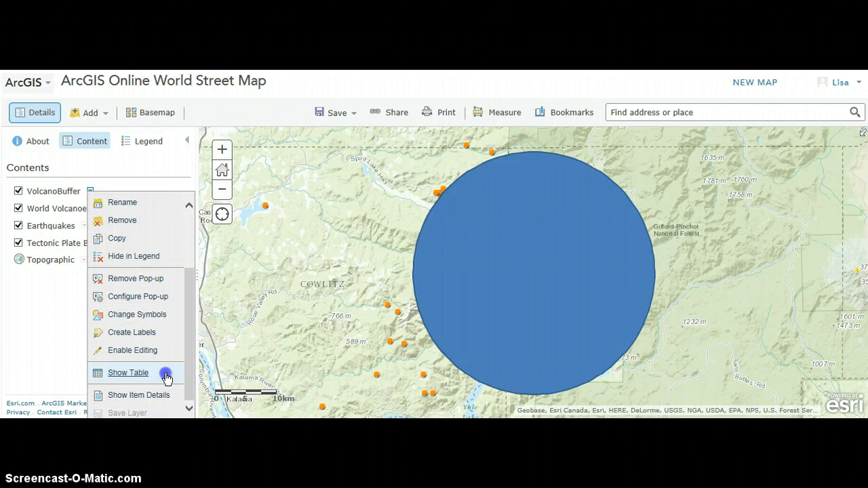
{"action": "left_click", "coordinate": [167, 374]}
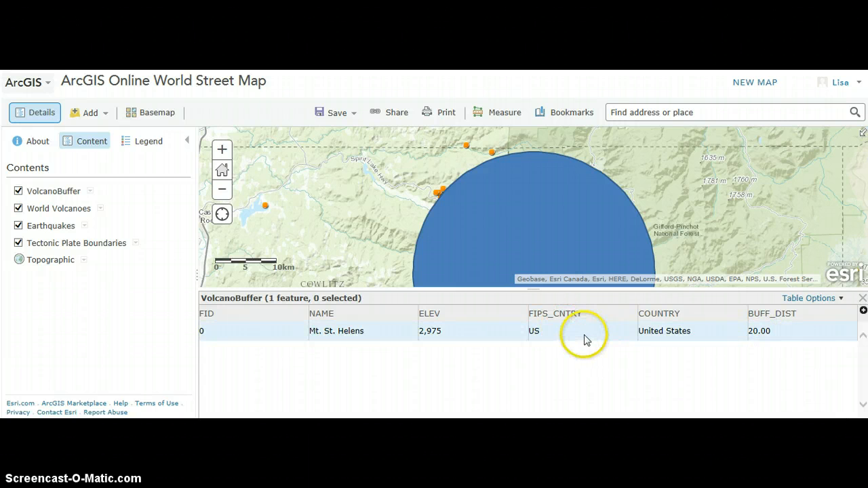
{"action": "left_click", "coordinate": [862, 301]}
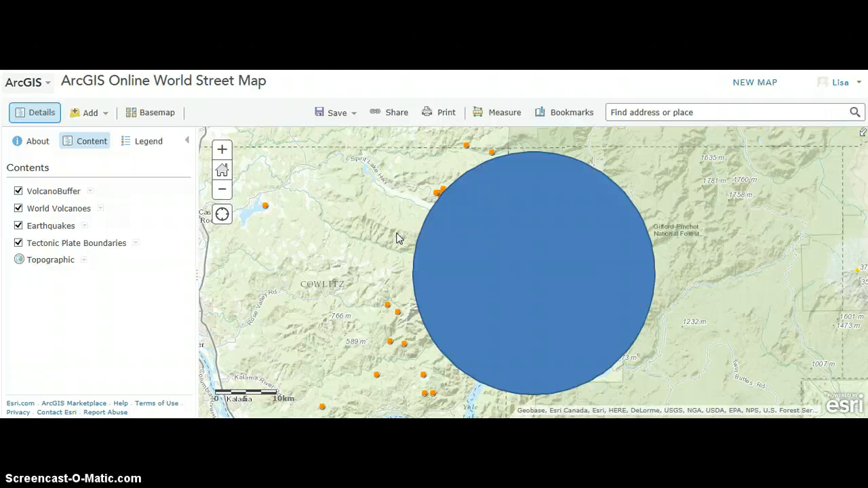
Search My Content for "Earthquakes Buffer", add the Helens_Earthquakes layer to the map and finish adding layers.
{"action": "left_click", "coordinate": [106, 116]}
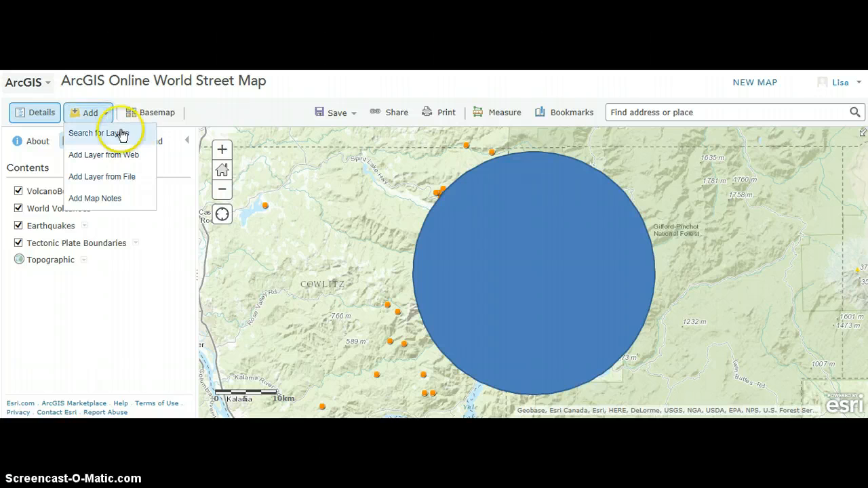
{"action": "left_click", "coordinate": [123, 136]}
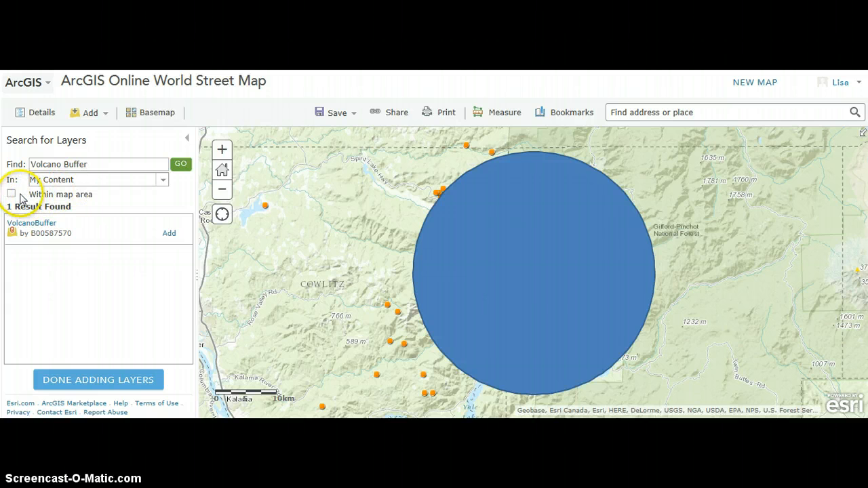
{"action": "double_click", "coordinate": [82, 165]}
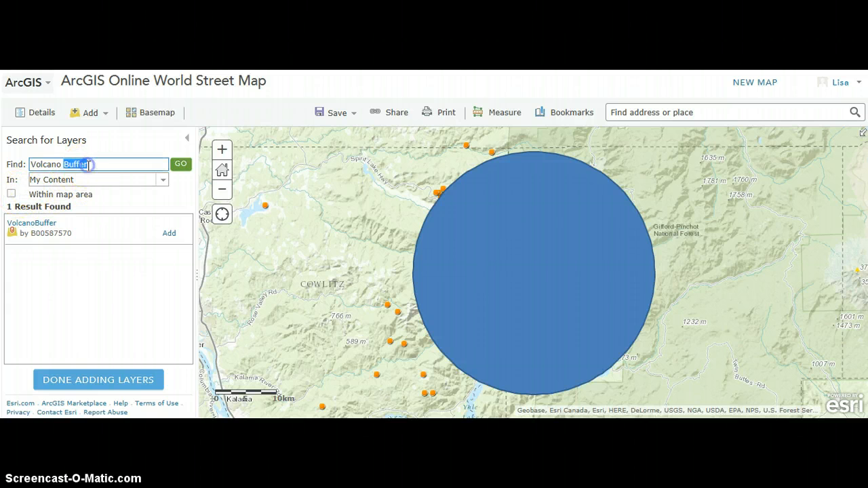
{"action": "key", "text": "BackSpace"}
{"action": "key", "text": "BackSpace"}
{"action": "key", "text": "BackSpace"}
{"action": "key", "text": "BackSpace"}
{"action": "key", "text": "BackSpace"}
{"action": "key", "text": "BackSpace"}
{"action": "key", "text": "BackSpace"}
{"action": "key", "text": "BackSpace"}
{"action": "key", "text": "BackSpace"}
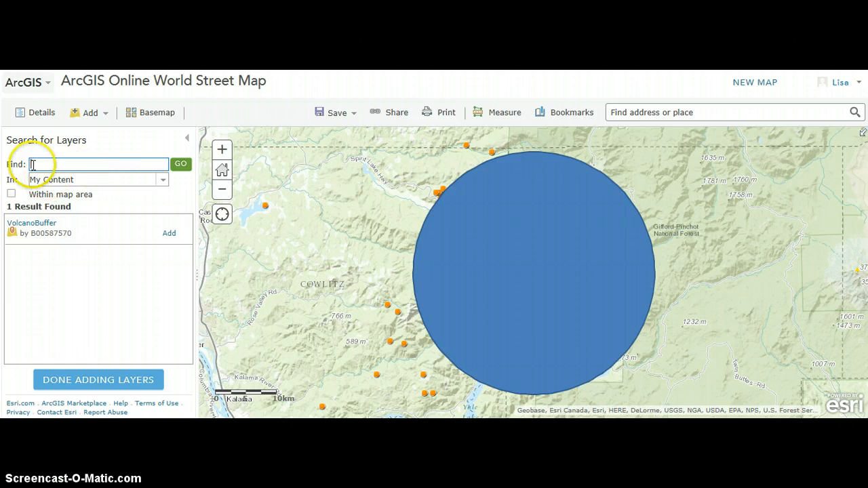
{"action": "type", "text": "Earthquakes Buffer"}
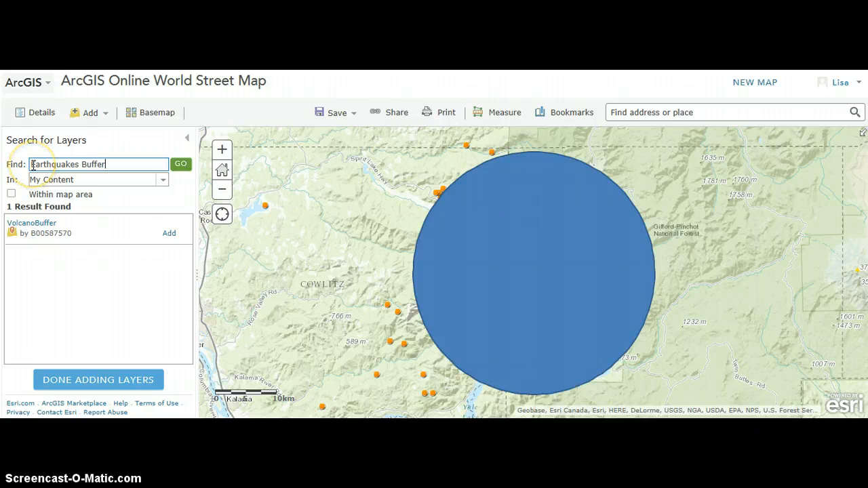
{"action": "key", "text": "Return"}
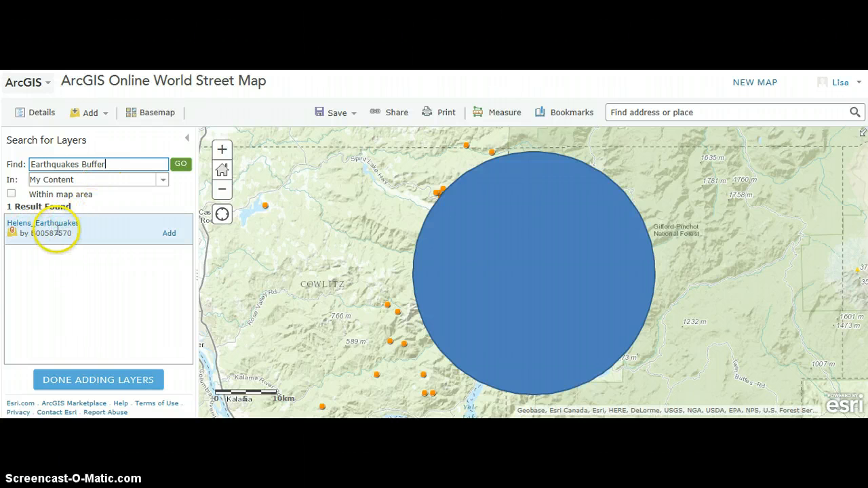
{"action": "left_click", "coordinate": [168, 235]}
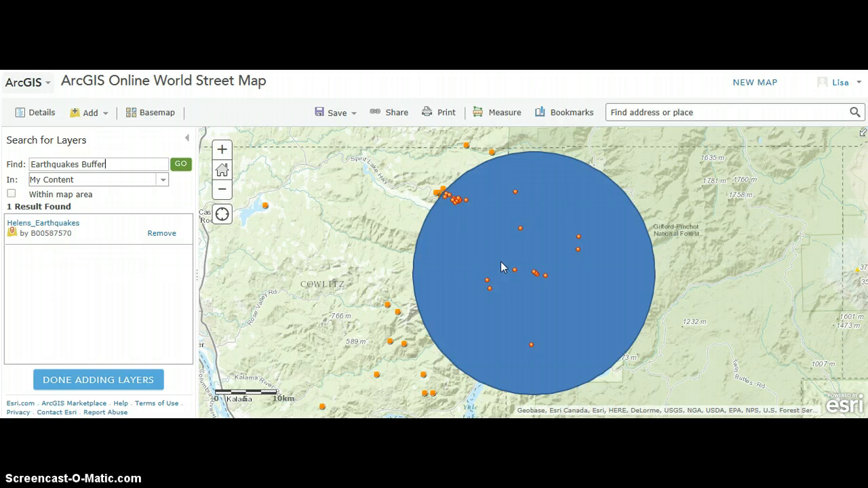
{"action": "left_click", "coordinate": [153, 381]}
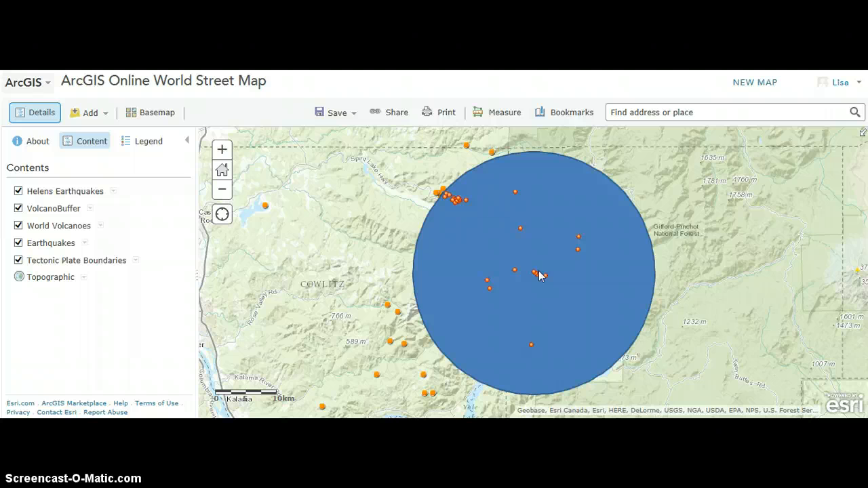
Set the transparency of the Earthquakes layer to about 40%.
{"action": "left_click", "coordinate": [85, 243]}
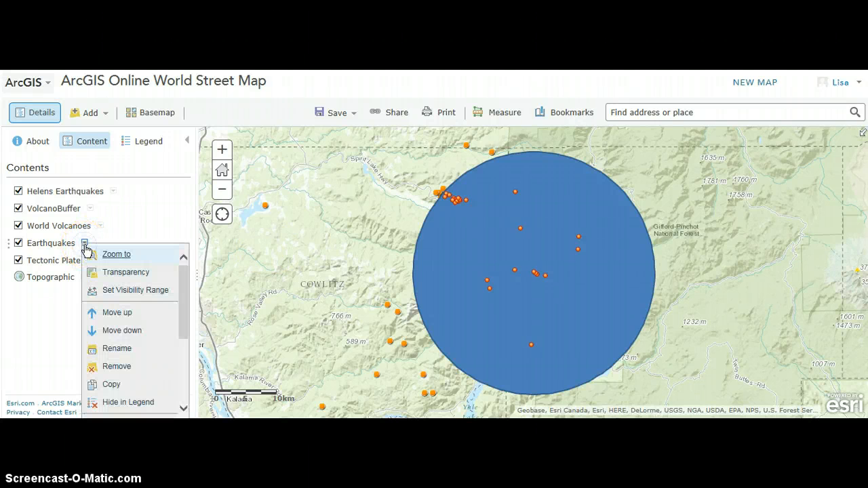
{"action": "left_click", "coordinate": [120, 272]}
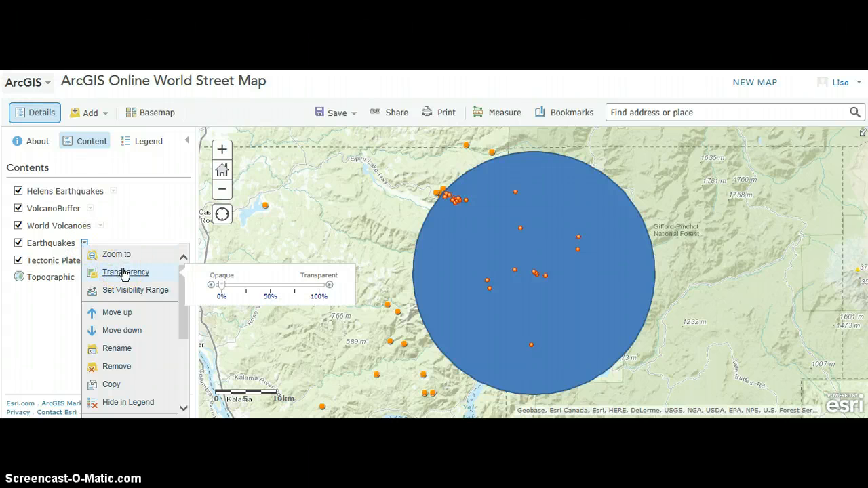
{"action": "left_click", "coordinate": [198, 320]}
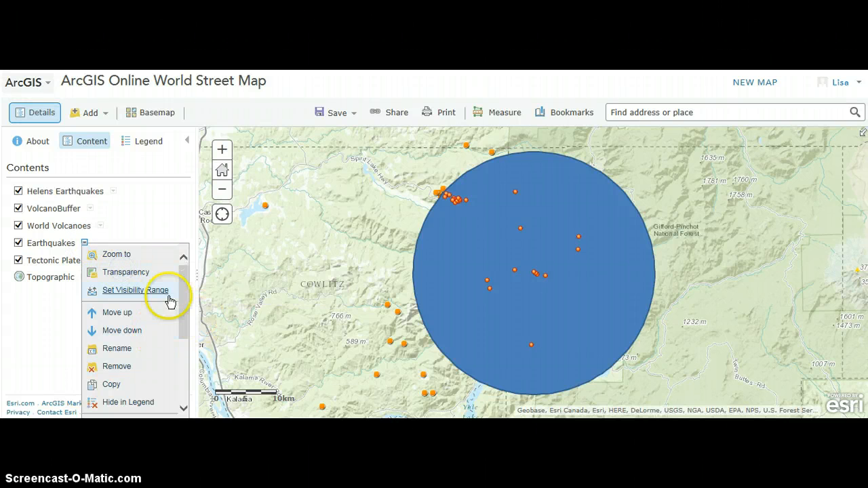
{"action": "left_click", "coordinate": [153, 281]}
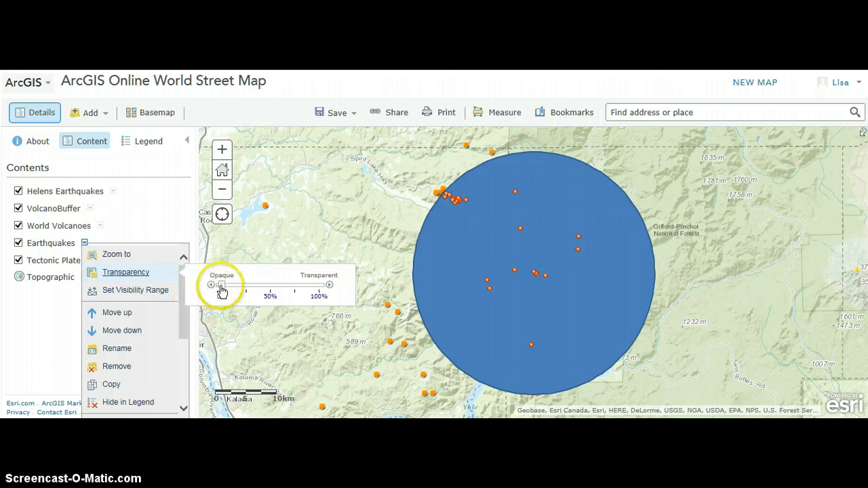
{"action": "left_click_drag", "start_coordinate": [219, 285], "coordinate": [263, 292]}
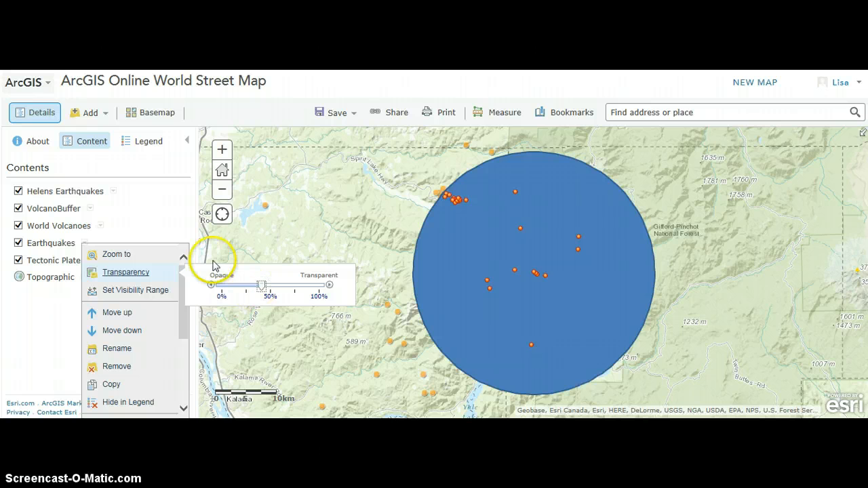
{"action": "left_click", "coordinate": [59, 342]}
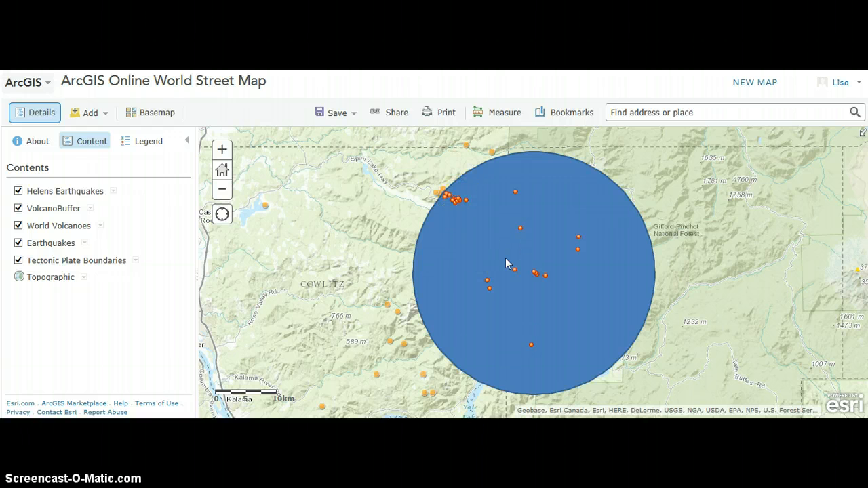
Set the symbol size of the Helens Earthquakes layer to 24 px and finish changing its symbols.
{"action": "left_click", "coordinate": [114, 190]}
{"action": "left_click_drag", "start_coordinate": [211, 326], "coordinate": [214, 378]}
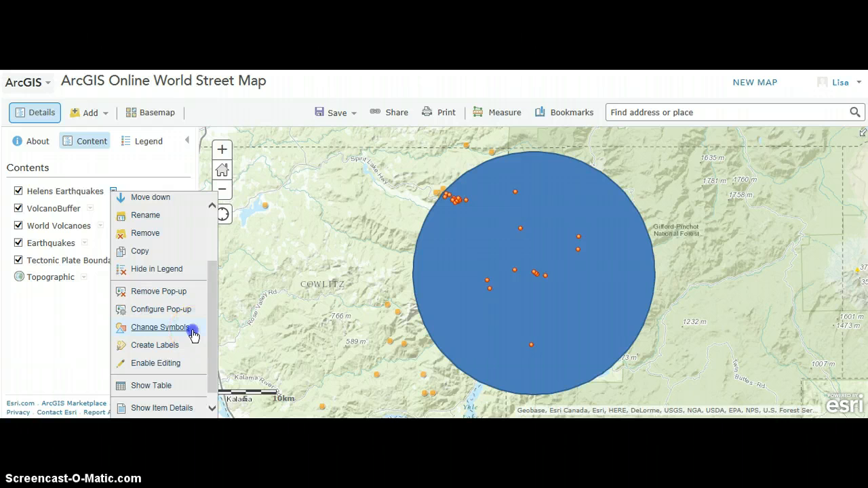
{"action": "left_click", "coordinate": [194, 335]}
{"action": "left_click", "coordinate": [48, 243]}
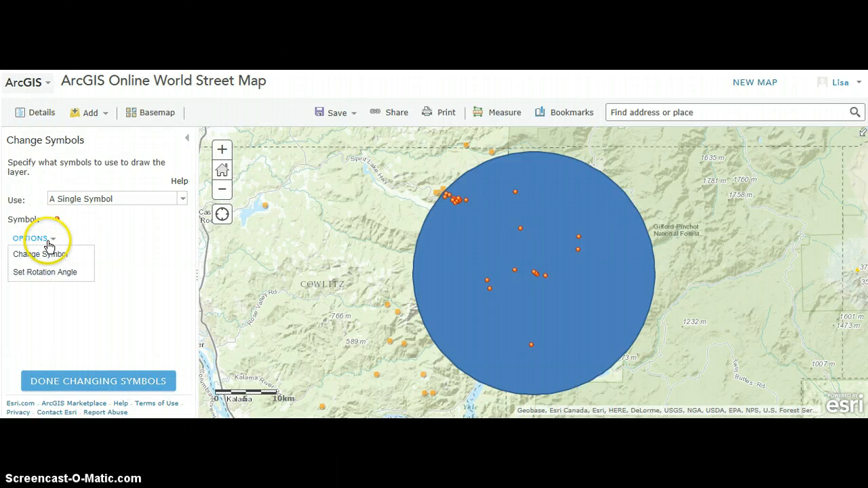
{"action": "left_click", "coordinate": [56, 257]}
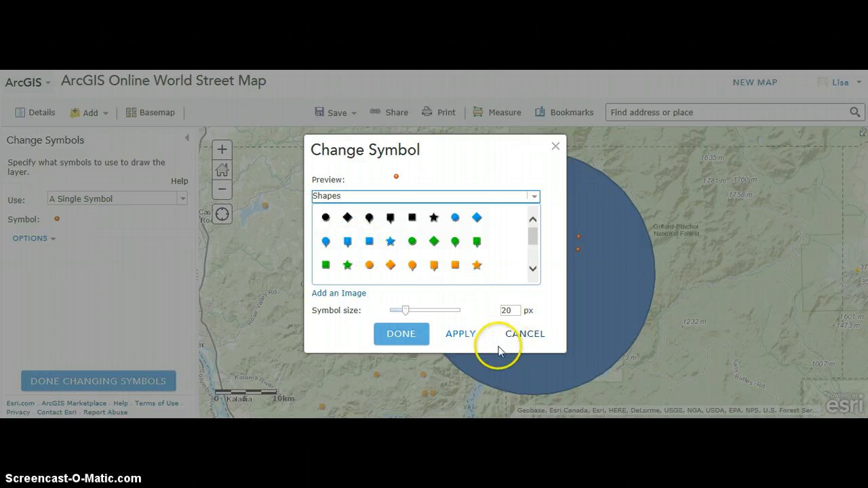
{"action": "left_click", "coordinate": [514, 311]}
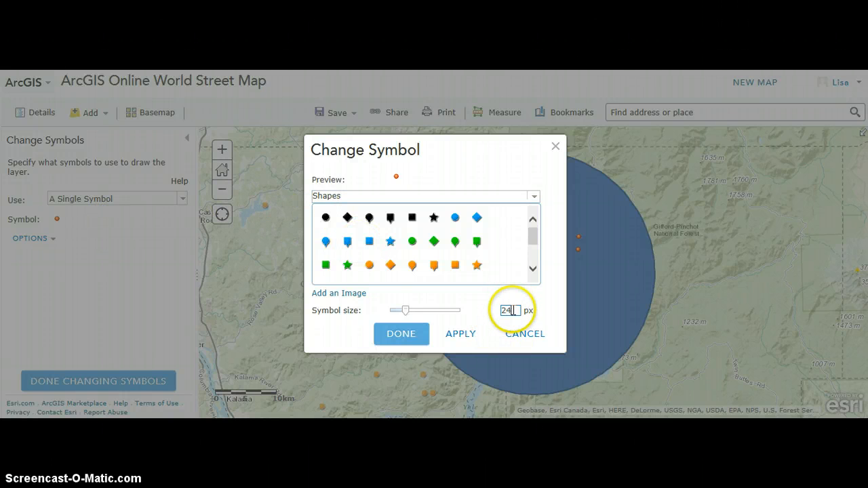
{"action": "type", "text": "24"}
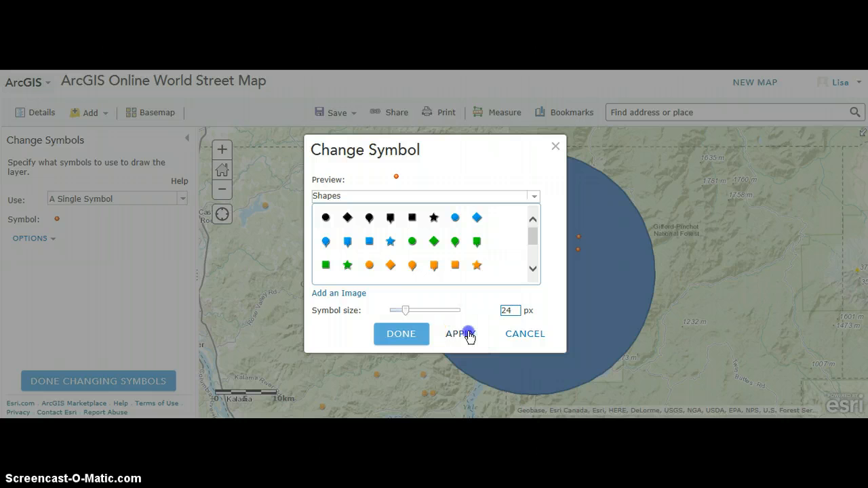
{"action": "left_click", "coordinate": [467, 335]}
{"action": "left_click", "coordinate": [418, 337]}
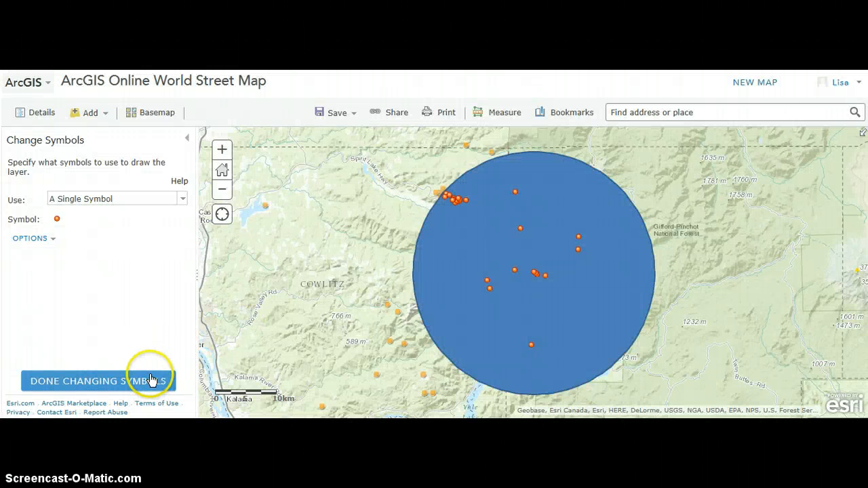
{"action": "left_click", "coordinate": [151, 379]}
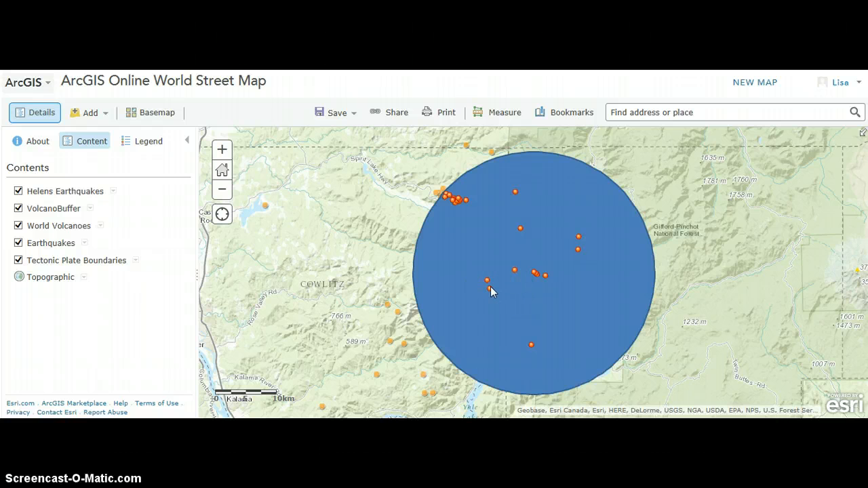
Show the Helens Earthquakes attribute table, select the first three records one by one to locate them on the map, and close it.
{"action": "left_click", "coordinate": [113, 191]}
{"action": "left_click_drag", "start_coordinate": [213, 298], "coordinate": [211, 375]}
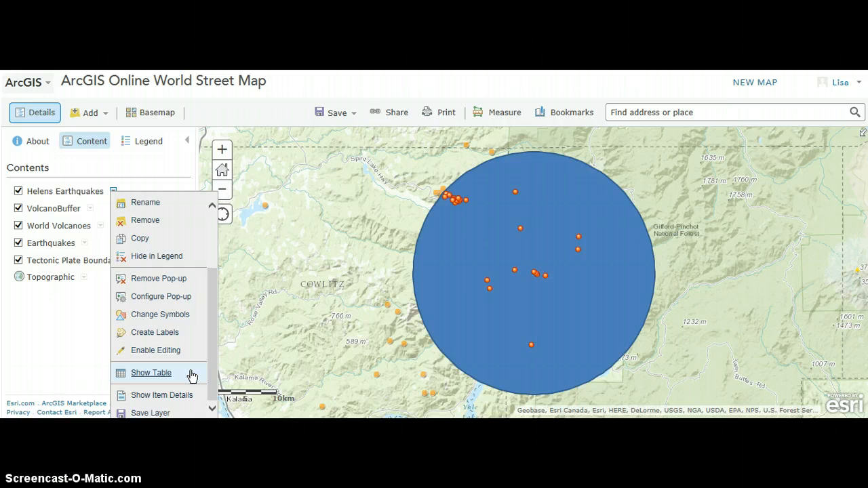
{"action": "left_click", "coordinate": [192, 376]}
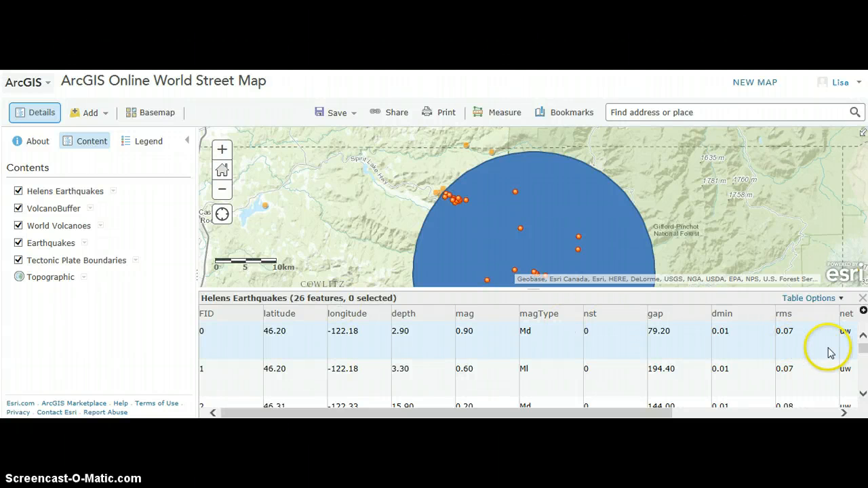
{"action": "left_click_drag", "start_coordinate": [864, 351], "coordinate": [864, 353]}
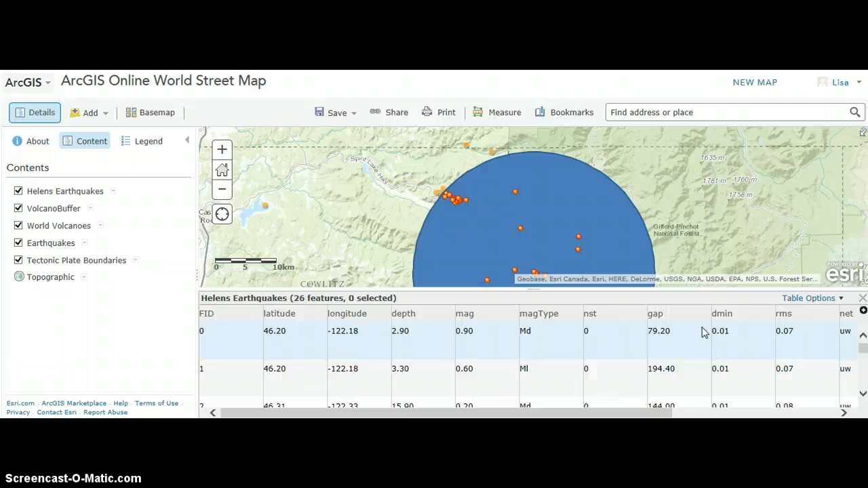
{"action": "left_click", "coordinate": [302, 338]}
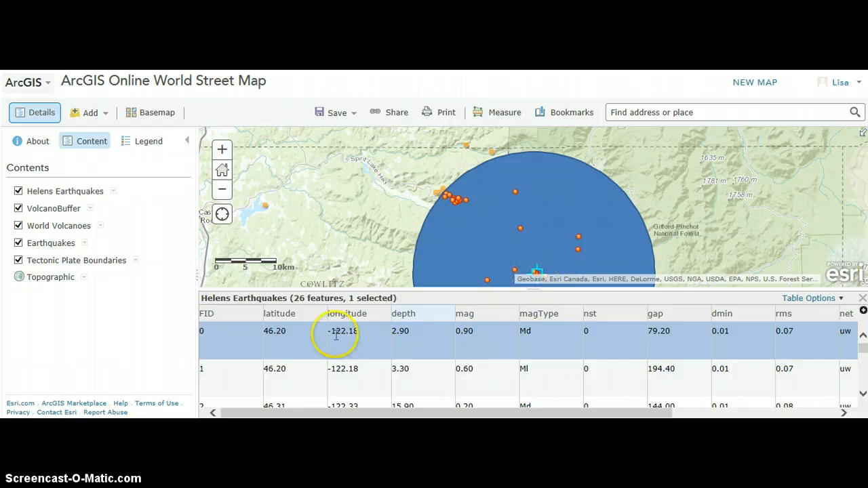
{"action": "left_click", "coordinate": [319, 386]}
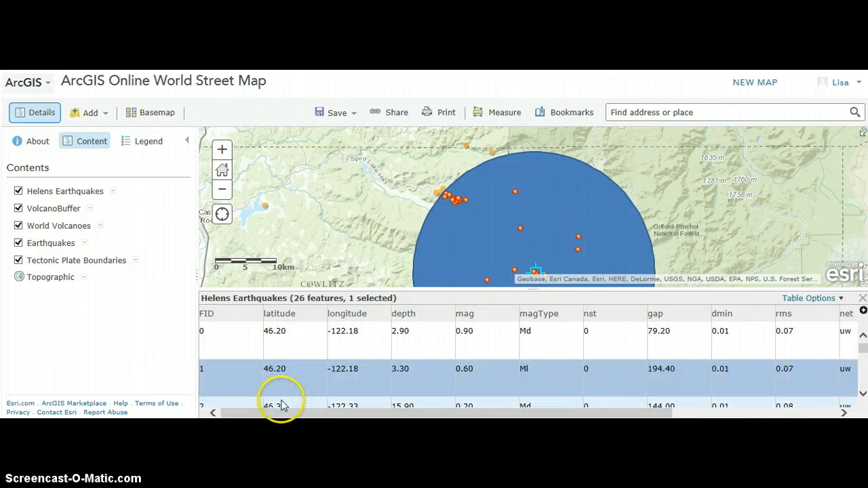
{"action": "left_click", "coordinate": [281, 405]}
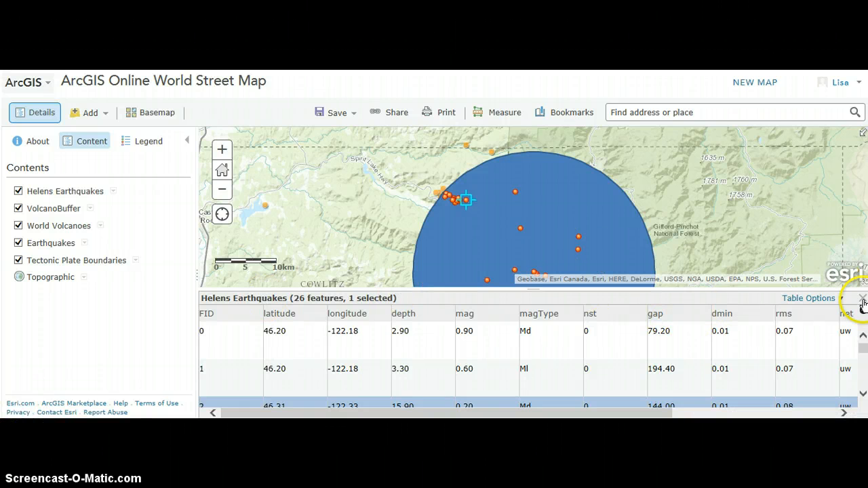
{"action": "left_click", "coordinate": [862, 300]}
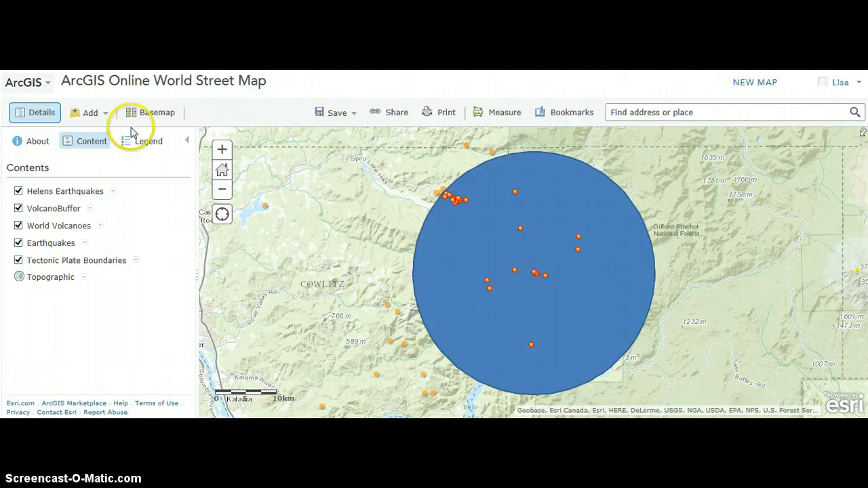
Search My Content for "Towns Buffer", add the towns_Buffer layer to the map and finish adding layers.
{"action": "left_click", "coordinate": [95, 113]}
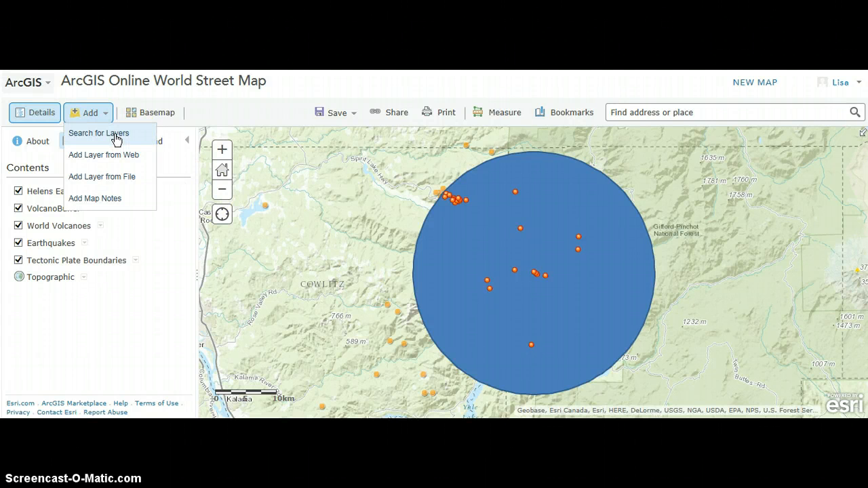
{"action": "left_click", "coordinate": [117, 139]}
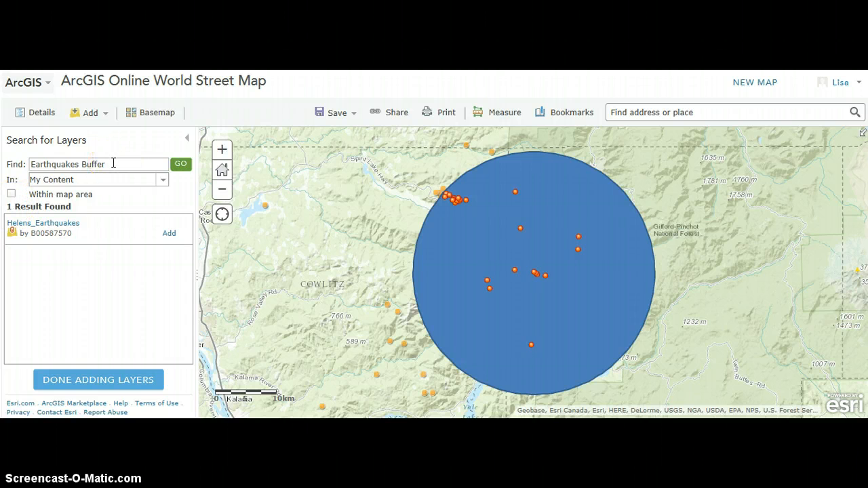
{"action": "triple_click", "coordinate": [113, 163]}
{"action": "type", "text": "Towns"}
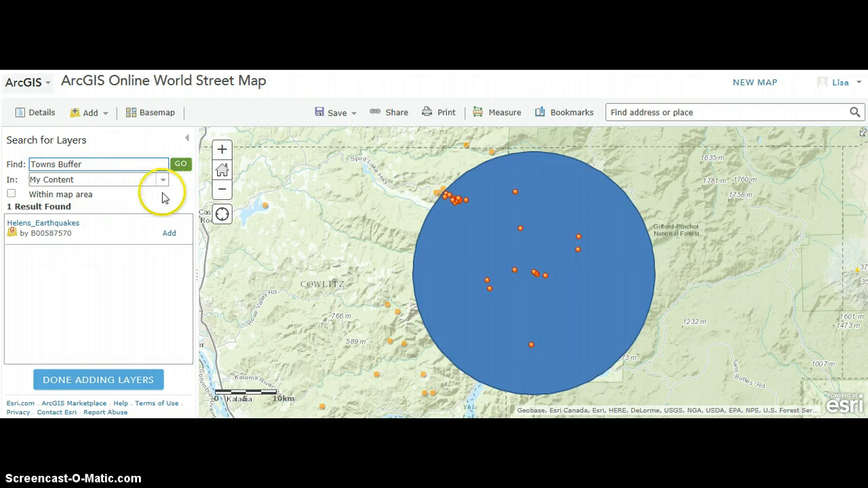
{"action": "left_click", "coordinate": [178, 168]}
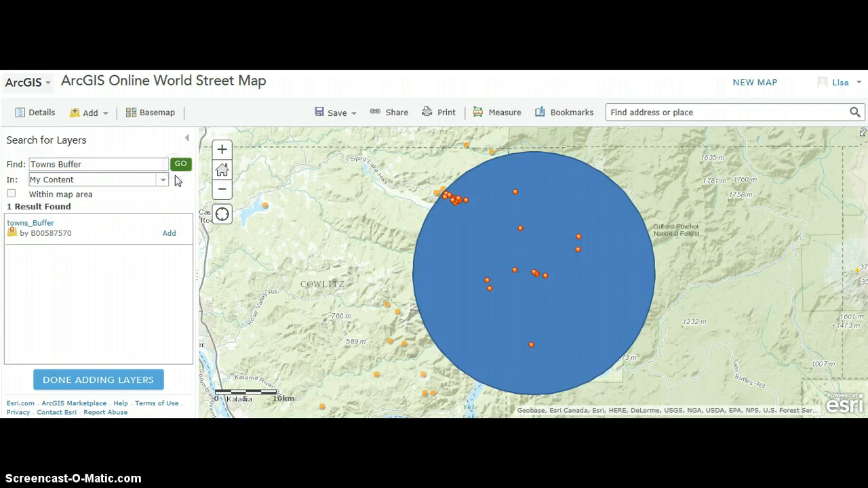
{"action": "left_click", "coordinate": [169, 233]}
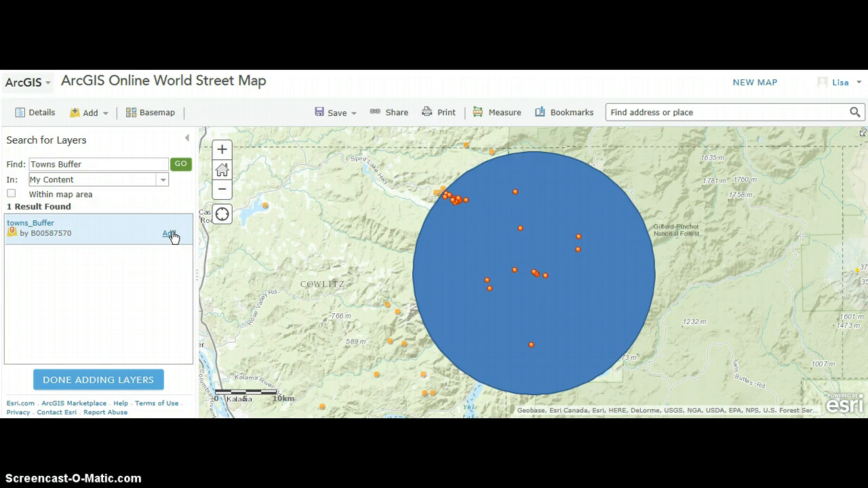
{"action": "left_click", "coordinate": [169, 234]}
{"action": "left_click", "coordinate": [163, 268]}
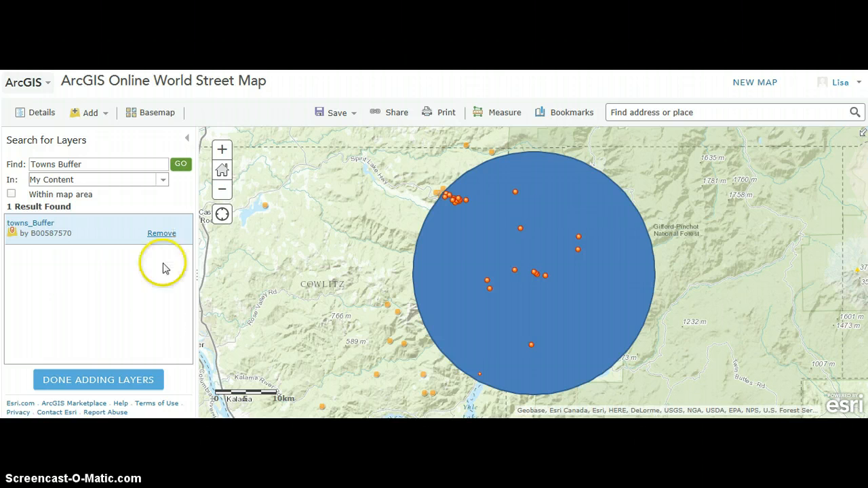
{"action": "left_click", "coordinate": [119, 382]}
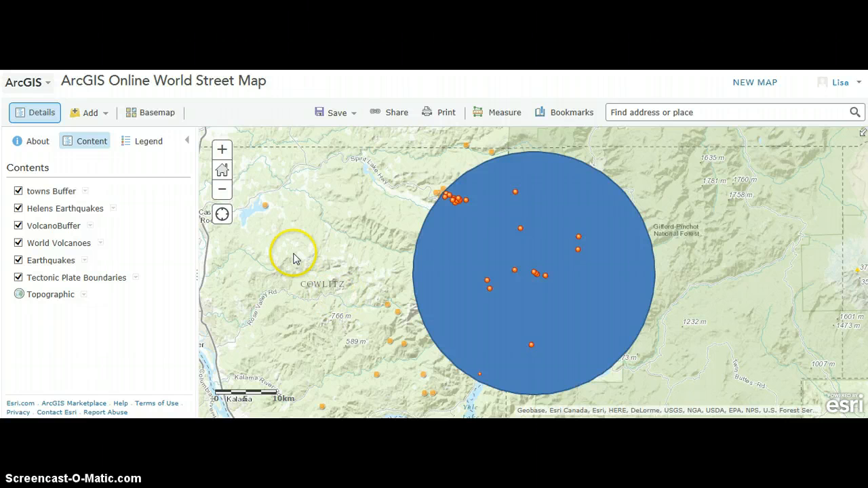
Start changing the towns Buffer layer's symbol and switch to the General Infrastructure symbol set.
{"action": "left_click", "coordinate": [85, 192]}
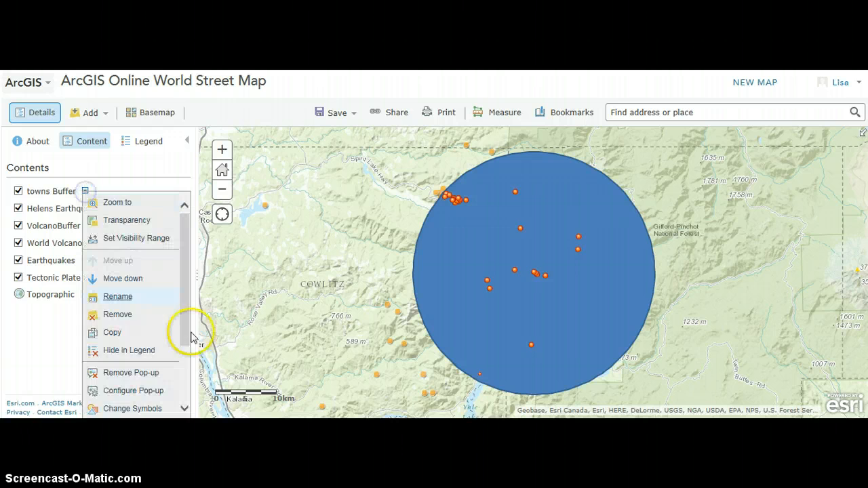
{"action": "left_click_drag", "start_coordinate": [184, 361], "coordinate": [181, 384]}
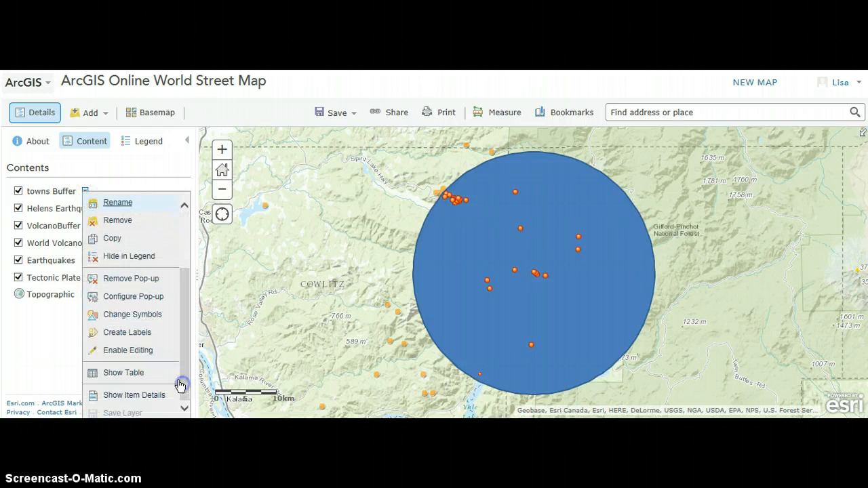
{"action": "left_click", "coordinate": [165, 316]}
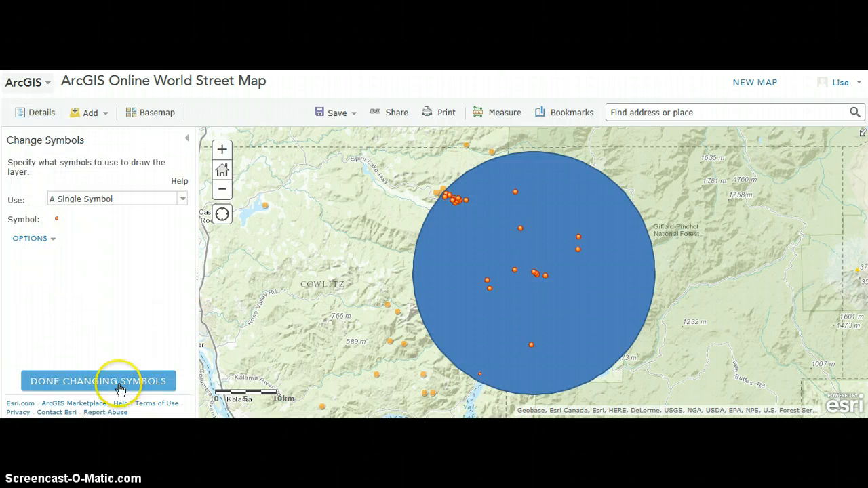
{"action": "left_click", "coordinate": [55, 241]}
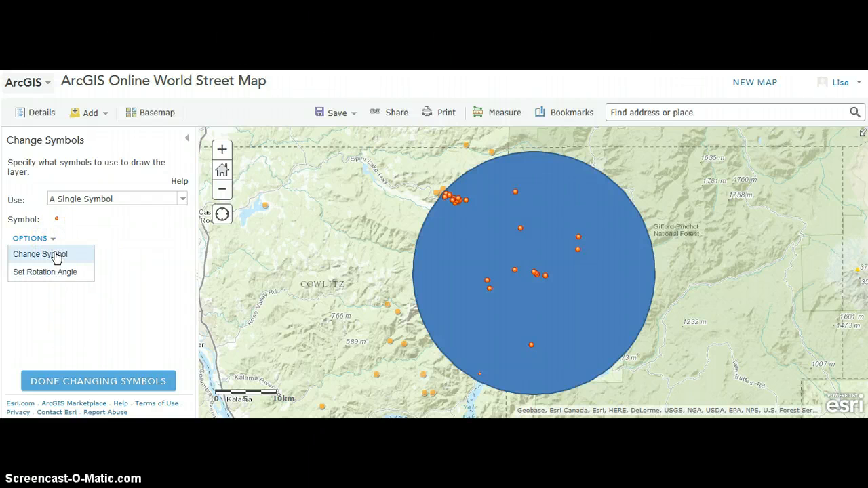
{"action": "left_click", "coordinate": [57, 256]}
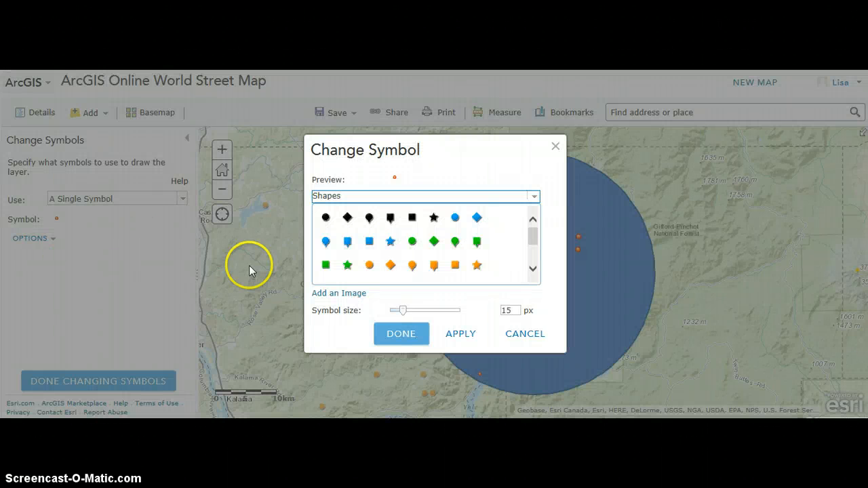
{"action": "left_click", "coordinate": [535, 198]}
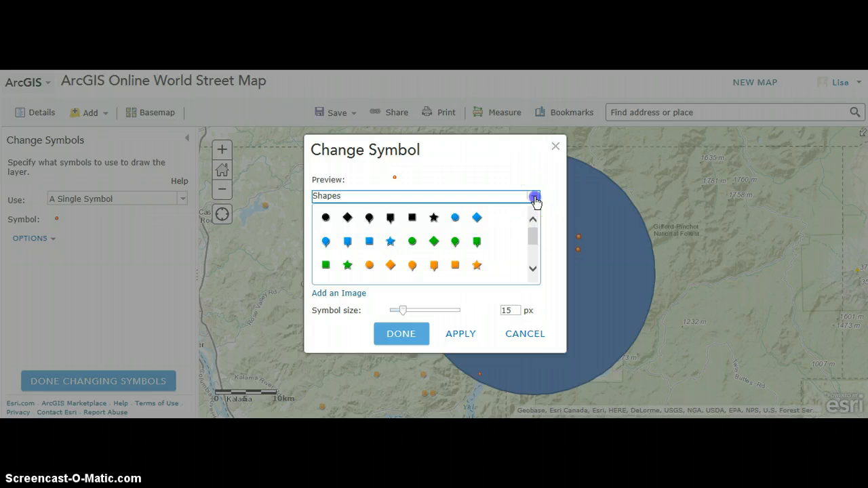
{"action": "left_click_drag", "start_coordinate": [536, 228], "coordinate": [535, 269]}
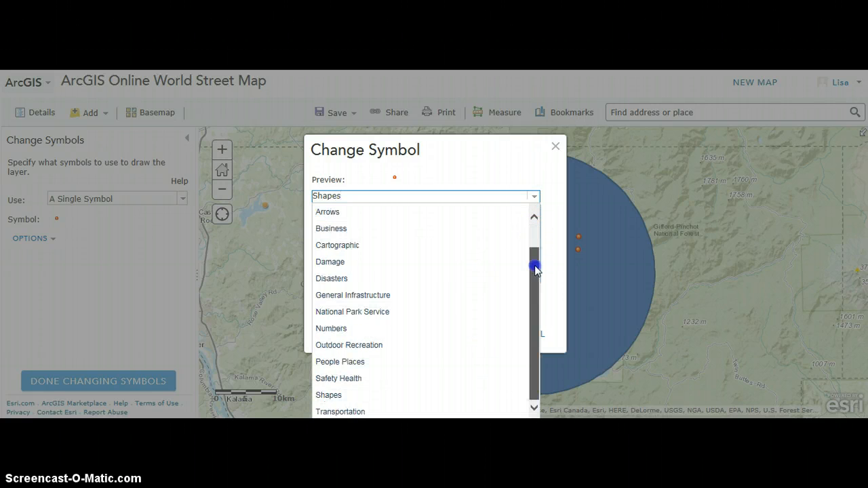
{"action": "left_click", "coordinate": [414, 296]}
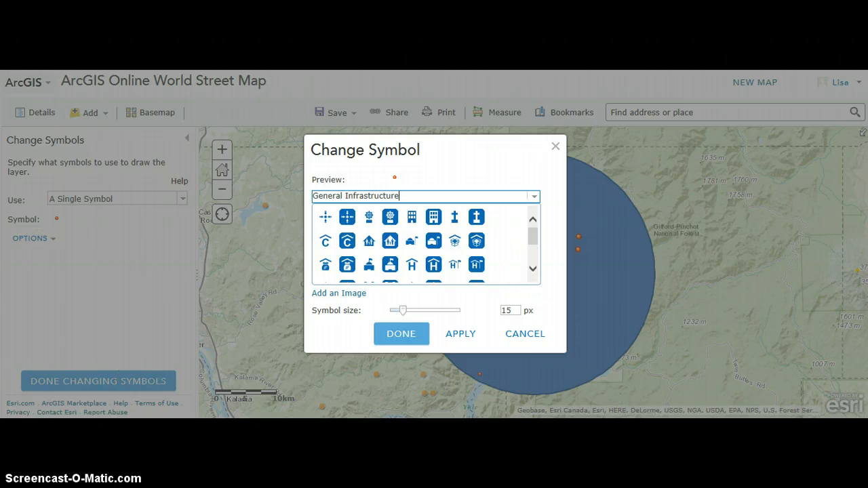
Apply the white house on a blue square as the towns Buffer symbol, check it on the map and confirm the symbol.
{"action": "left_click", "coordinate": [534, 270]}
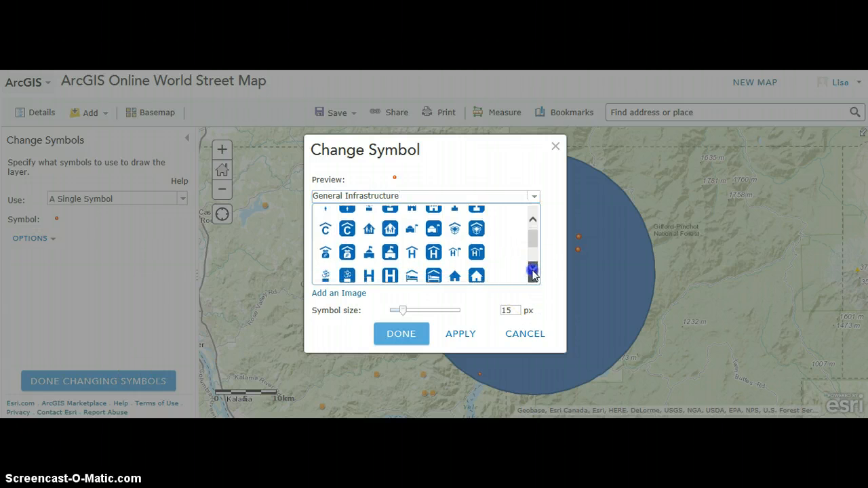
{"action": "left_click", "coordinate": [533, 270]}
{"action": "left_click", "coordinate": [533, 270]}
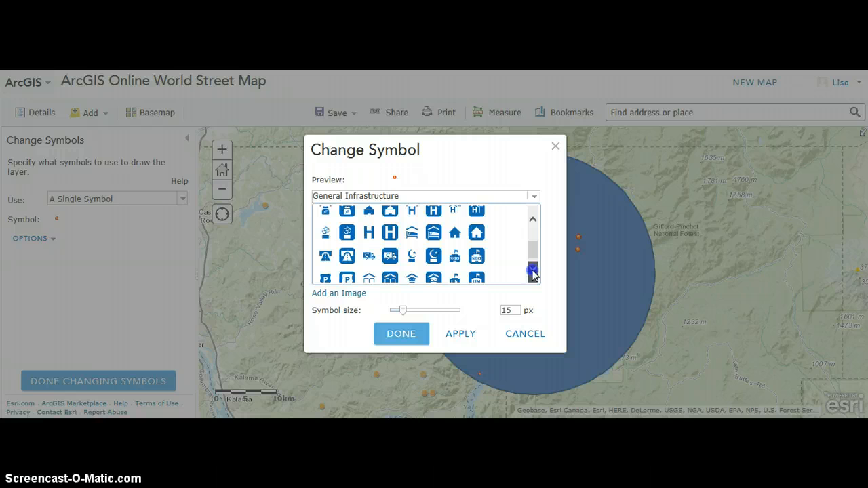
{"action": "left_click", "coordinate": [478, 233]}
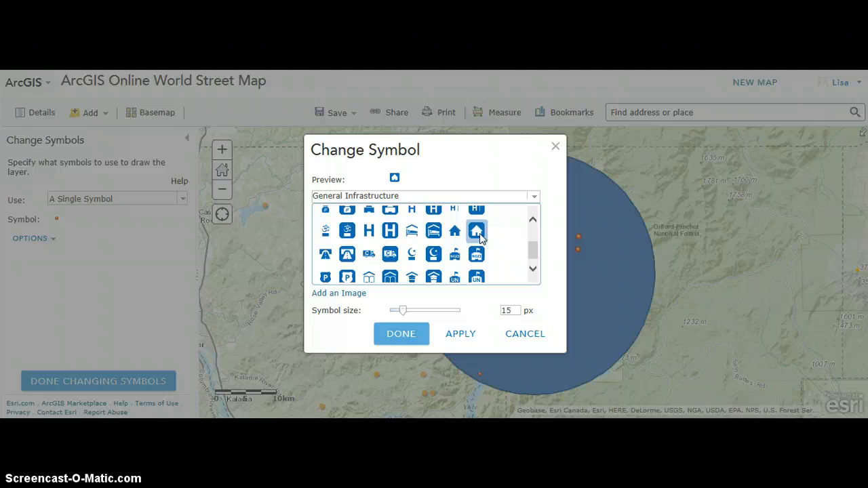
{"action": "left_click", "coordinate": [458, 334]}
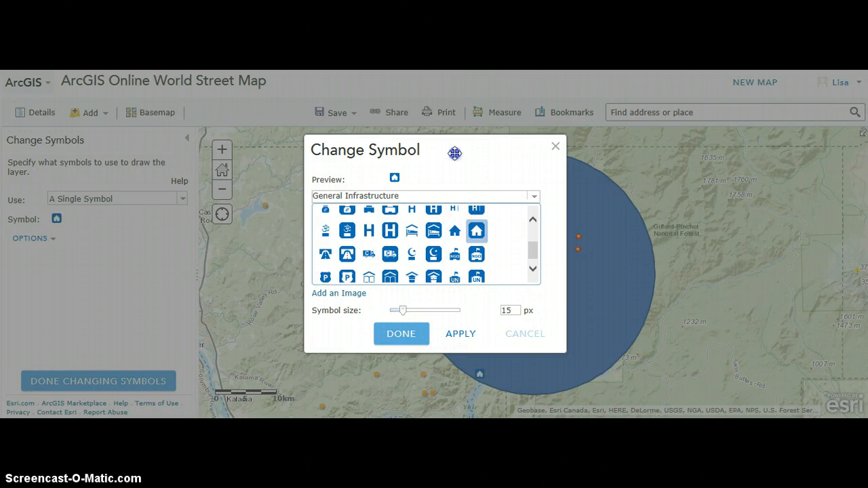
{"action": "left_click_drag", "start_coordinate": [453, 154], "coordinate": [355, 135]}
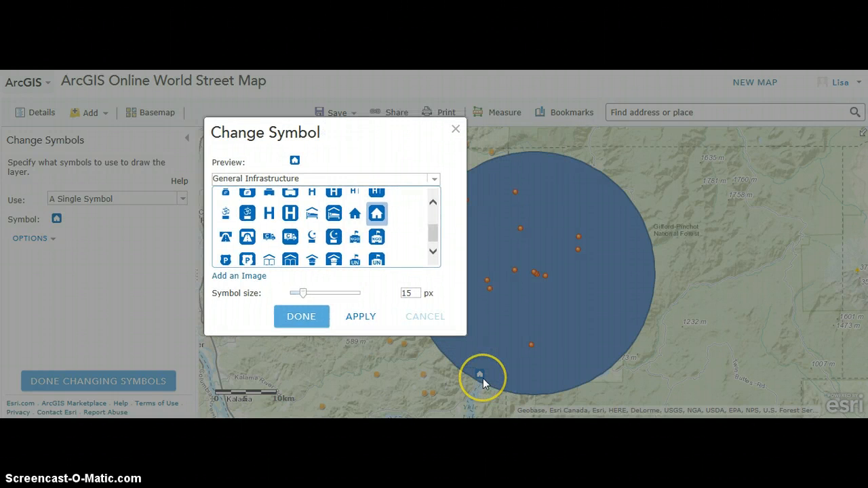
{"action": "left_click", "coordinate": [324, 315]}
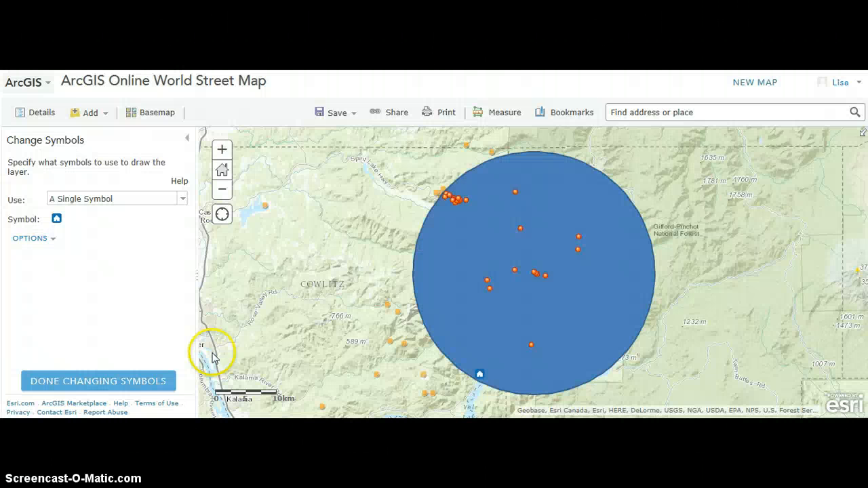
Finish changing the towns Buffer layer's symbols and return to the map's layer list.
{"action": "left_click", "coordinate": [156, 382]}
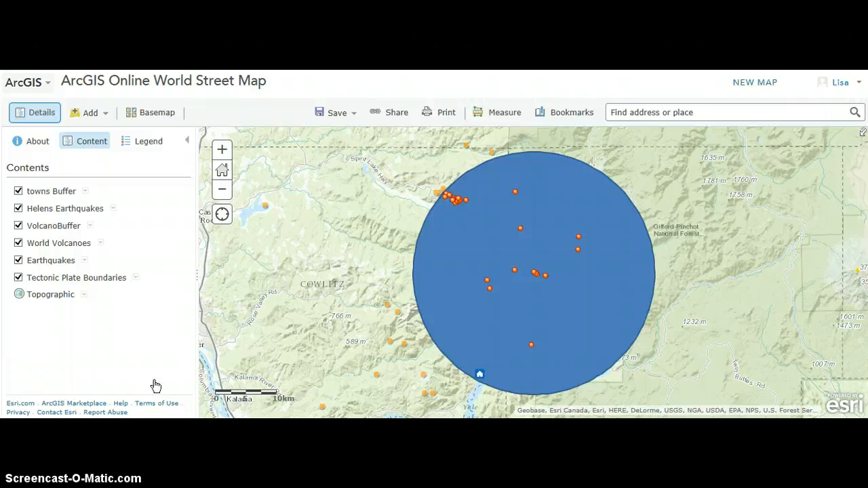
{"action": "left_click", "coordinate": [292, 341]}
{"action": "left_click", "coordinate": [292, 289]}
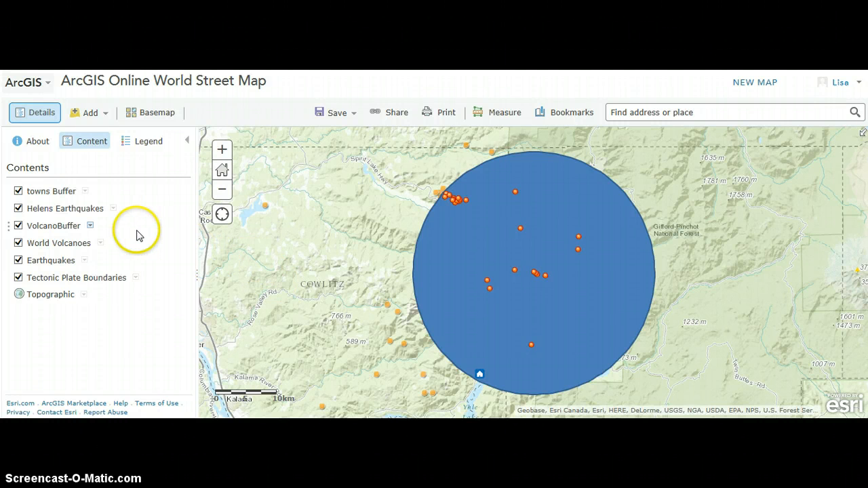
Start changing the VolcanoBuffer layer's single symbol so that the available fill symbols are shown.
{"action": "left_click", "coordinate": [92, 228]}
{"action": "mouse_move", "coordinate": [155, 286]}
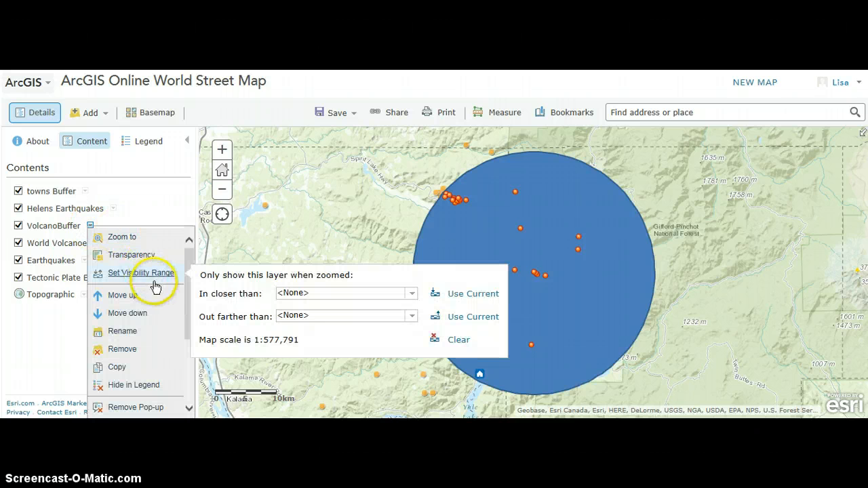
{"action": "left_click", "coordinate": [189, 410]}
{"action": "left_click", "coordinate": [189, 409]}
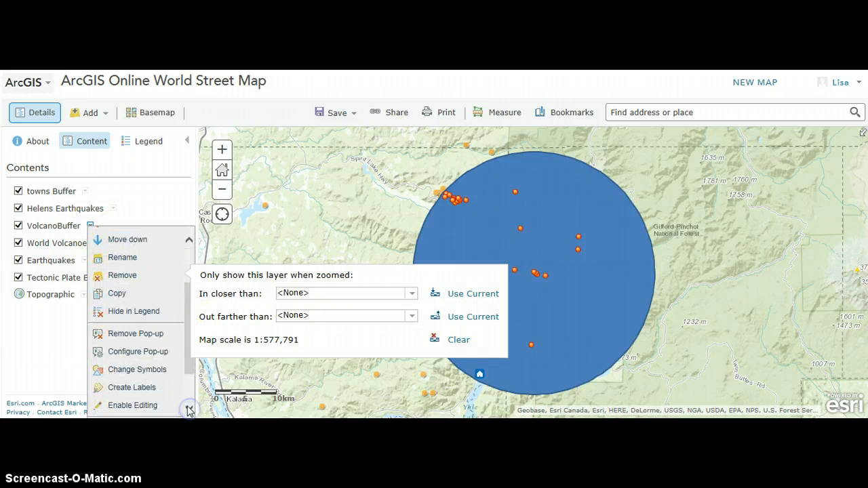
{"action": "left_click", "coordinate": [167, 372]}
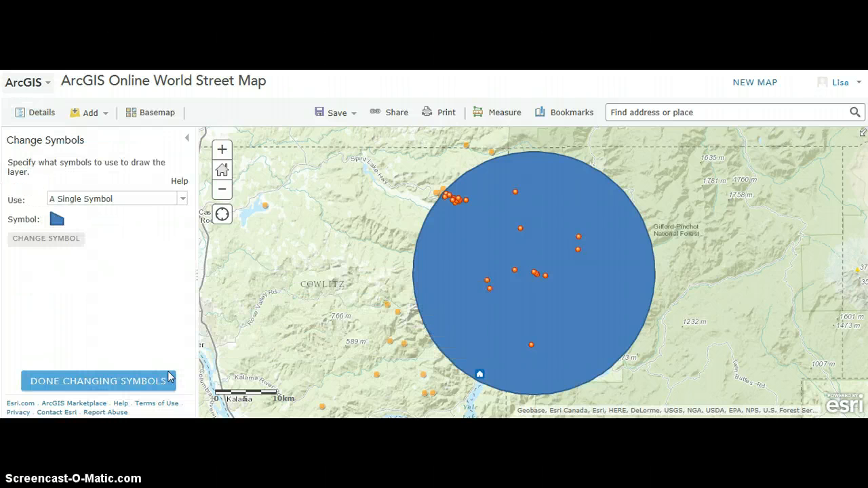
{"action": "left_click", "coordinate": [63, 240]}
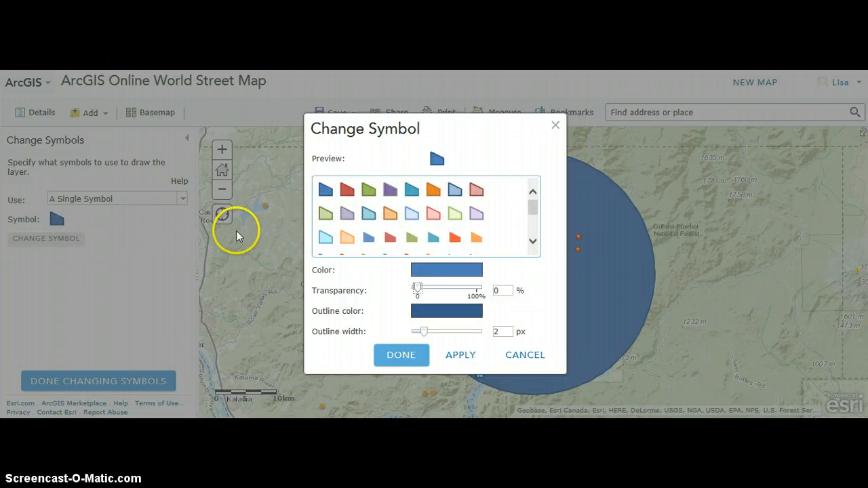
Apply the bright green, 50% transparent fill with a blue outline as the VolcanoBuffer symbol and finish changing symbols.
{"action": "left_click", "coordinate": [533, 243]}
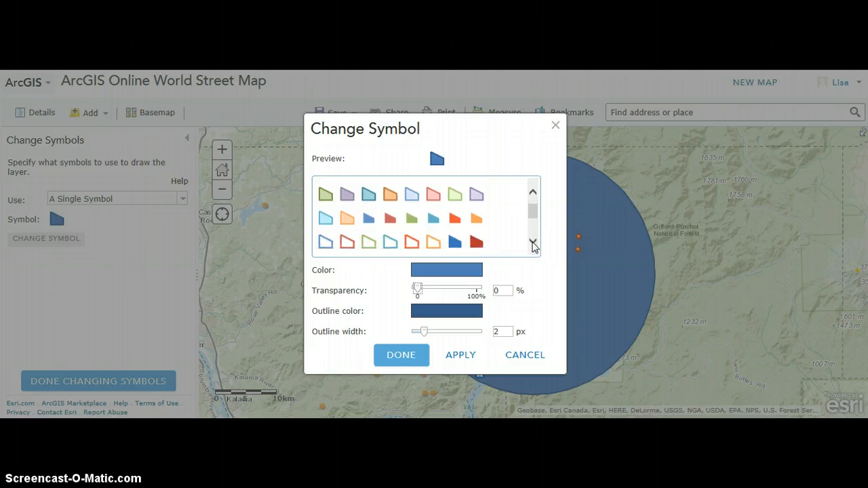
{"action": "left_click", "coordinate": [534, 243]}
{"action": "left_click", "coordinate": [533, 243]}
{"action": "left_click", "coordinate": [534, 243]}
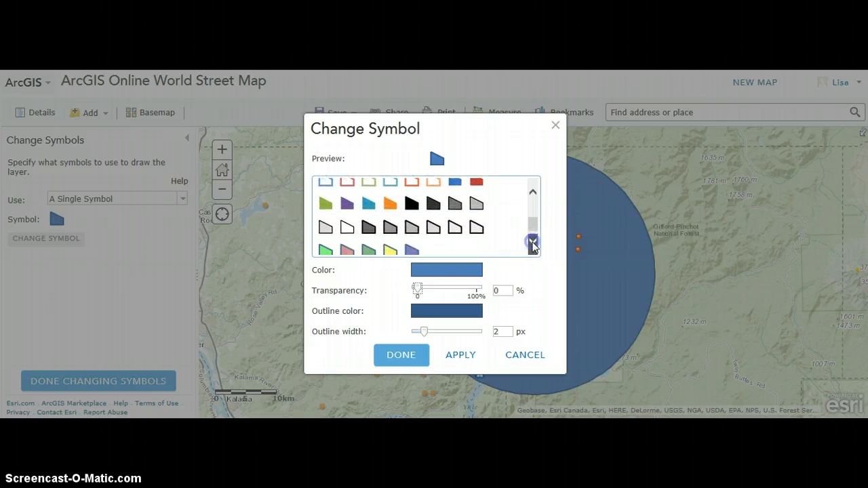
{"action": "left_click", "coordinate": [533, 243]}
{"action": "left_click", "coordinate": [325, 243]}
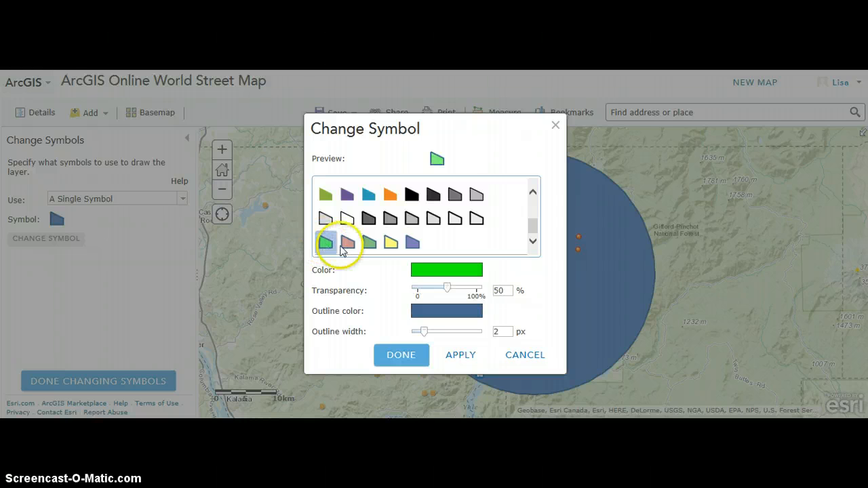
{"action": "left_click", "coordinate": [449, 355]}
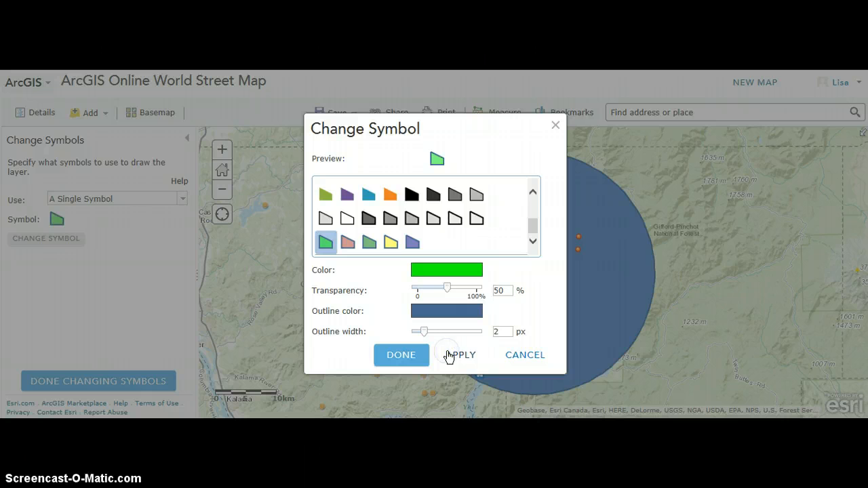
{"action": "left_click", "coordinate": [399, 356]}
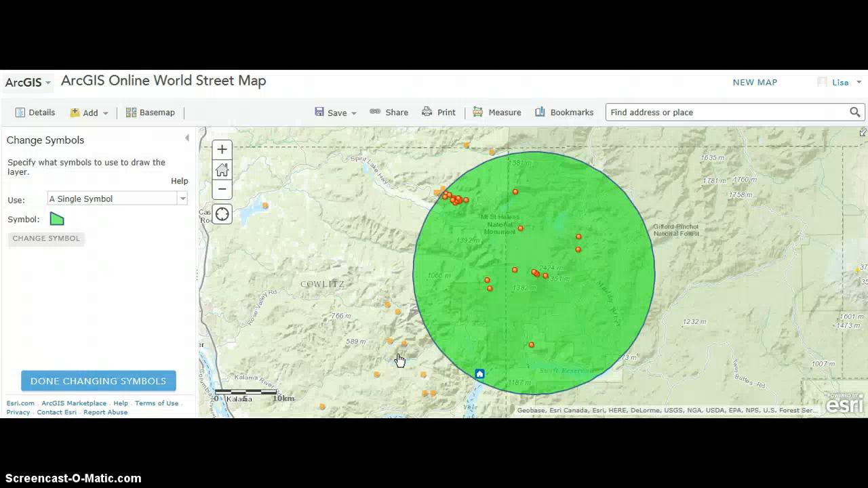
{"action": "left_click", "coordinate": [159, 383]}
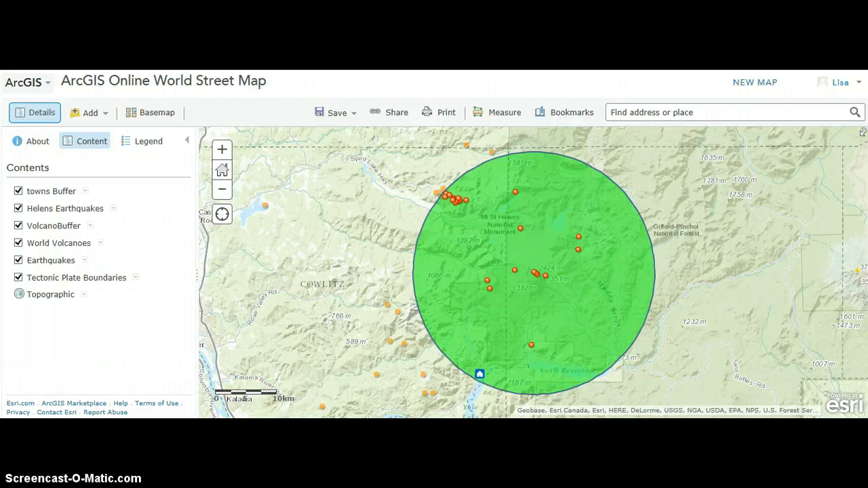
Show the pop-up of the town marked by the house symbol on the buffer's southern edge, and close it.
{"action": "left_click", "coordinate": [479, 375]}
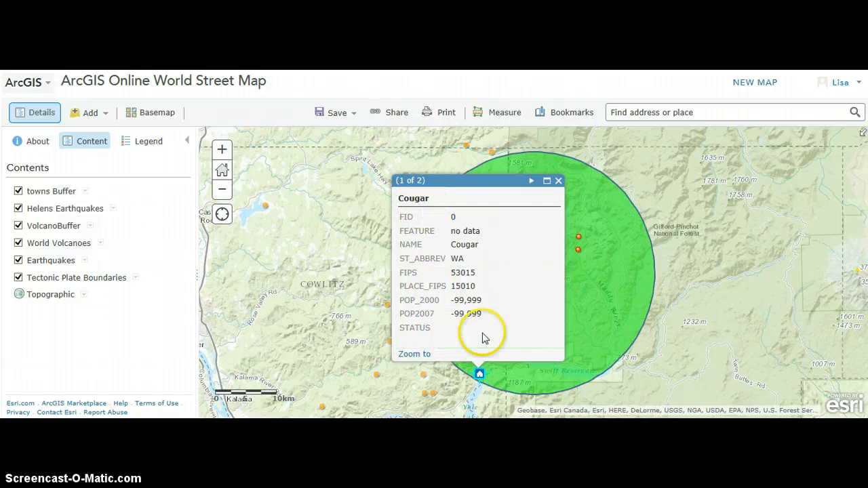
{"action": "left_click", "coordinate": [558, 181]}
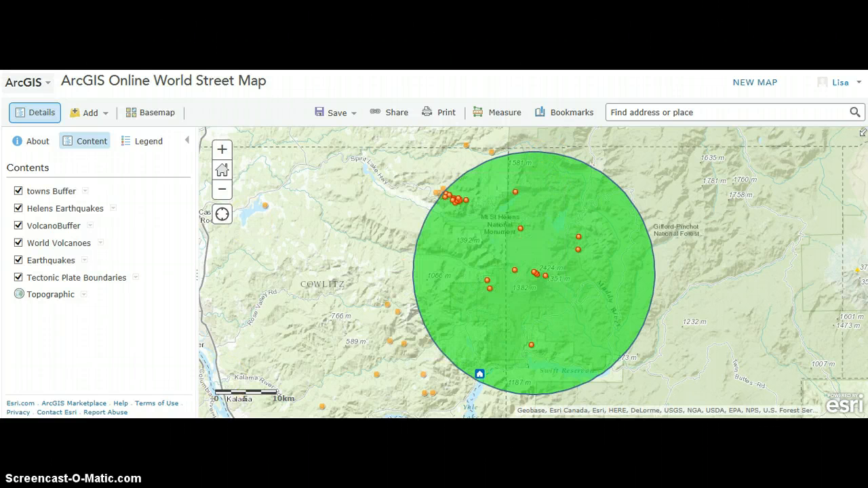